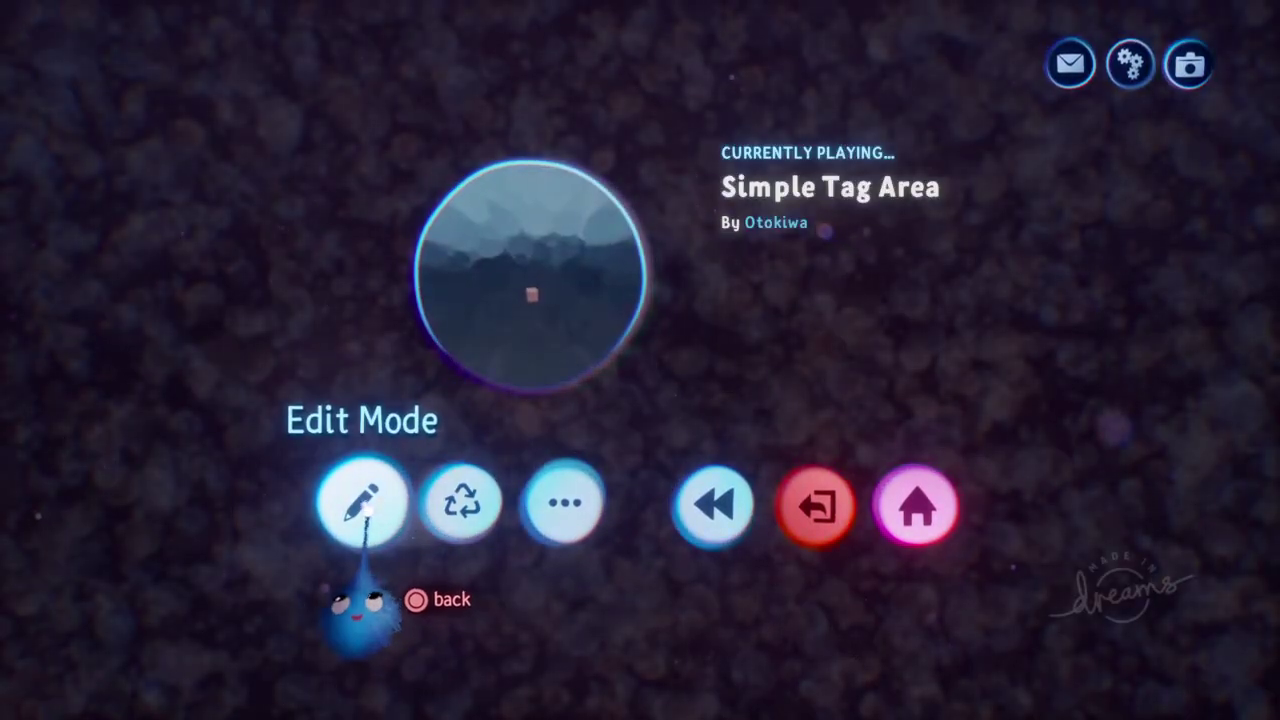
# Switch the Simple Tag Area scene to edit mode and rewind it to its start
pyautogui.click(362, 505)
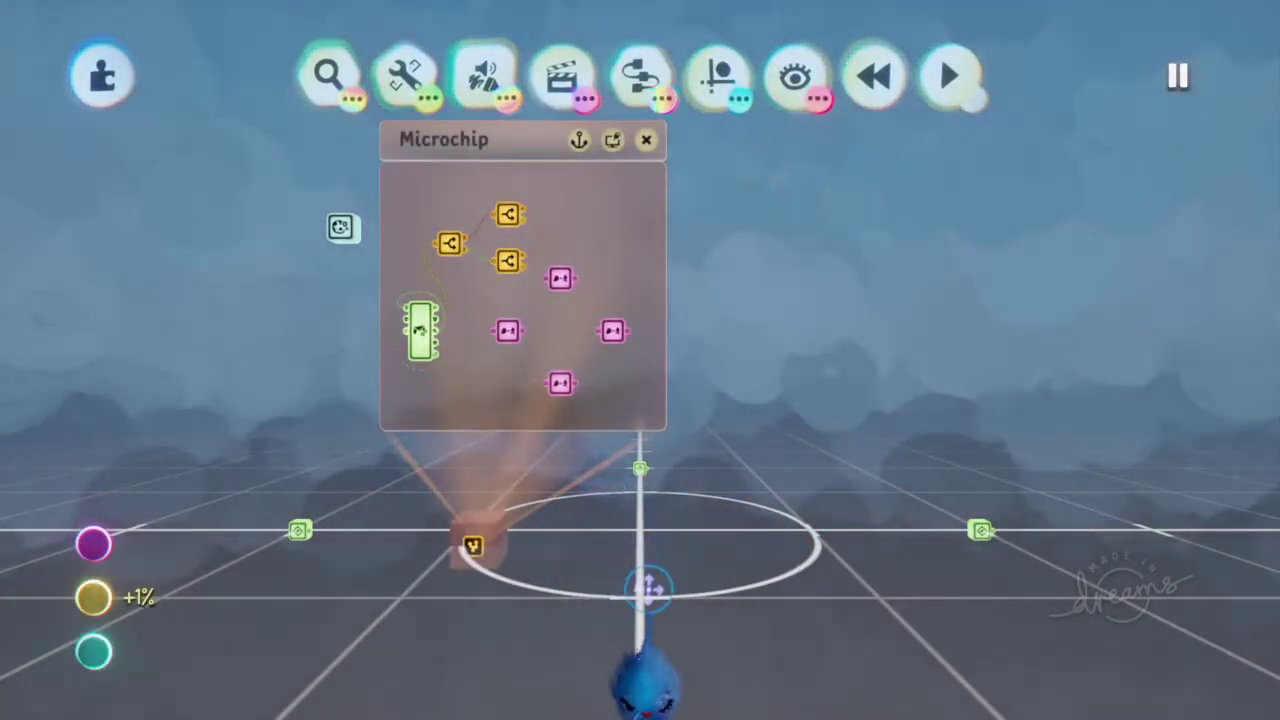
pyautogui.press('space')
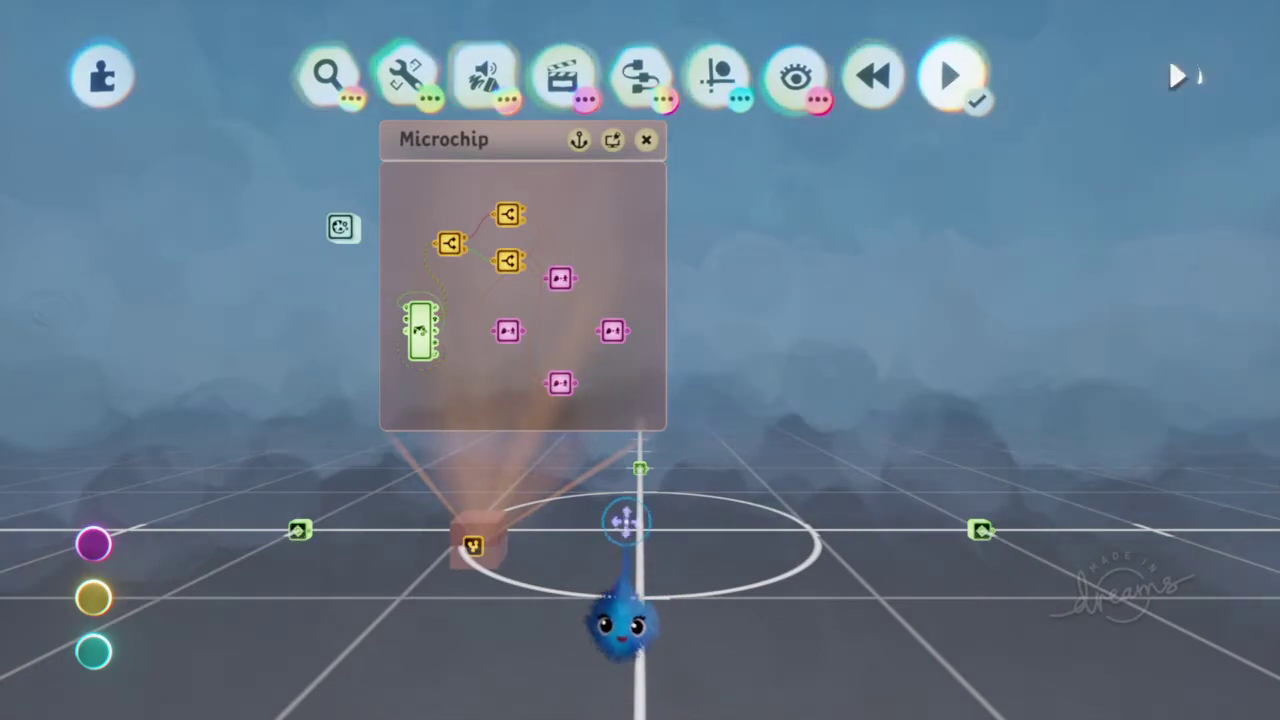
pyautogui.press('Left')
pyautogui.moveTo(654, 566); pyautogui.dragTo(738, 533, button='middle')
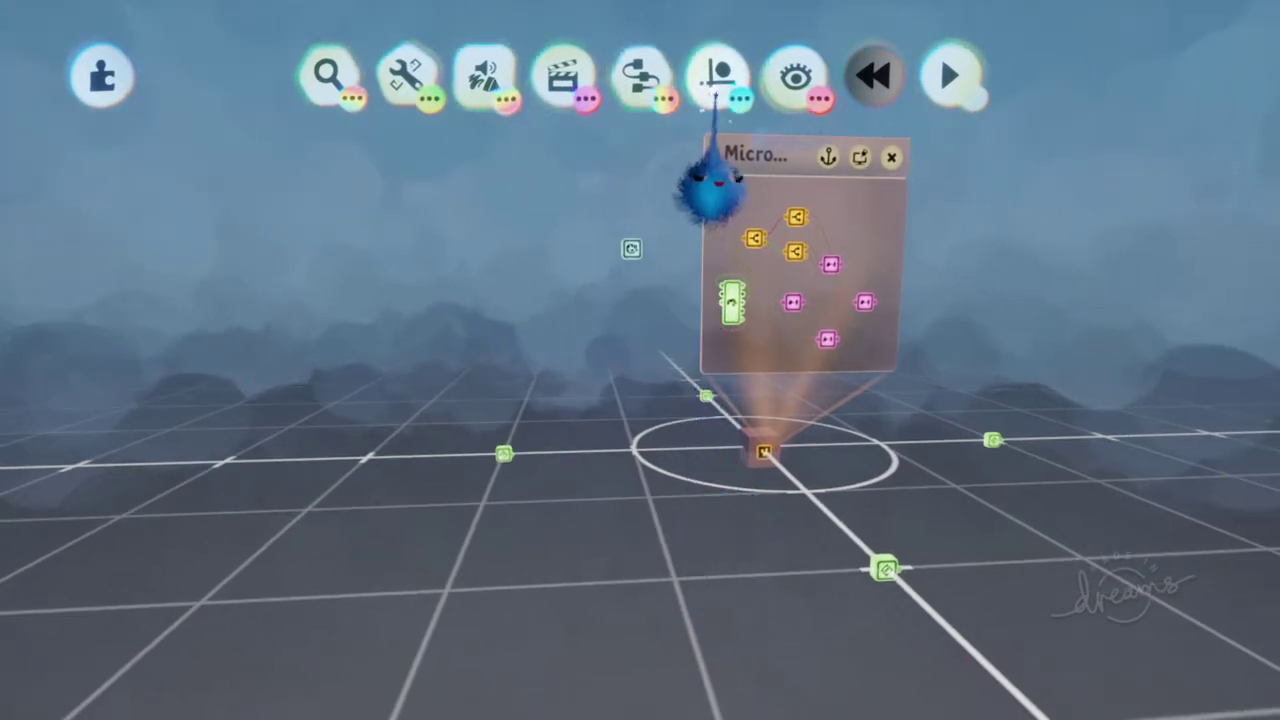
# Turn on Grid Snap for the scene with a grid size of 1
pyautogui.click(716, 92)
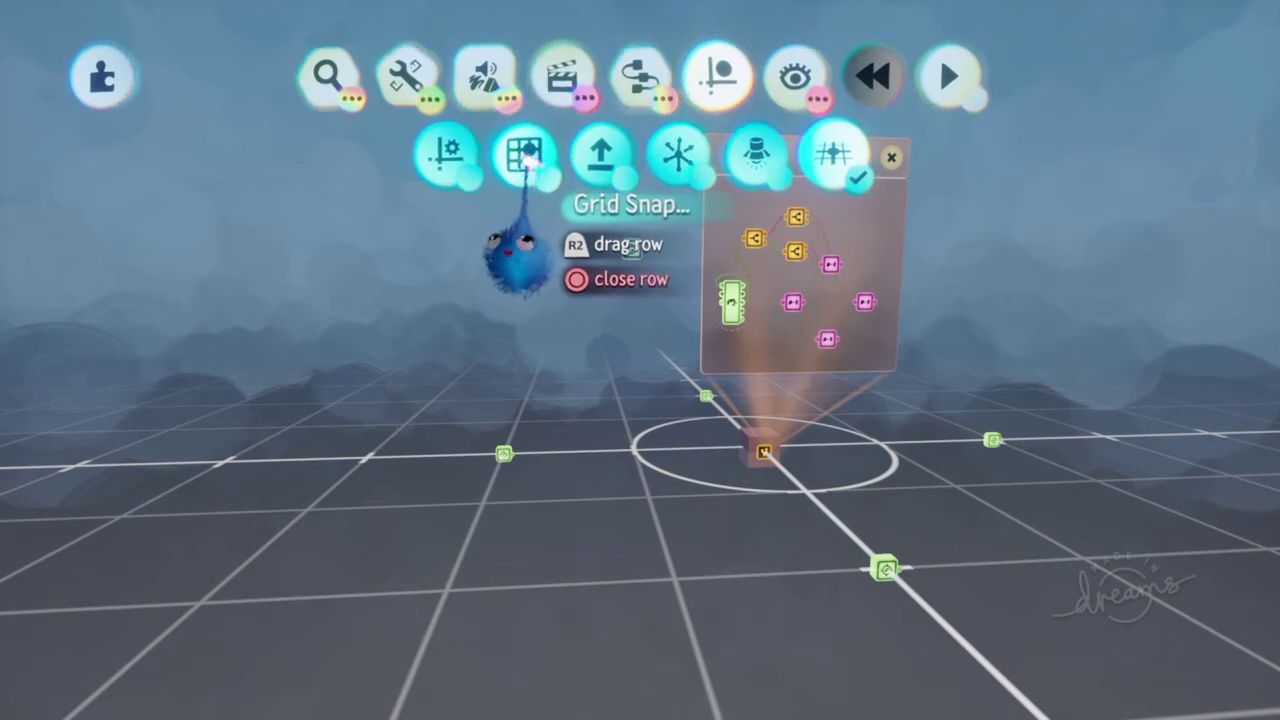
pyautogui.click(528, 160)
pyautogui.press('Escape')
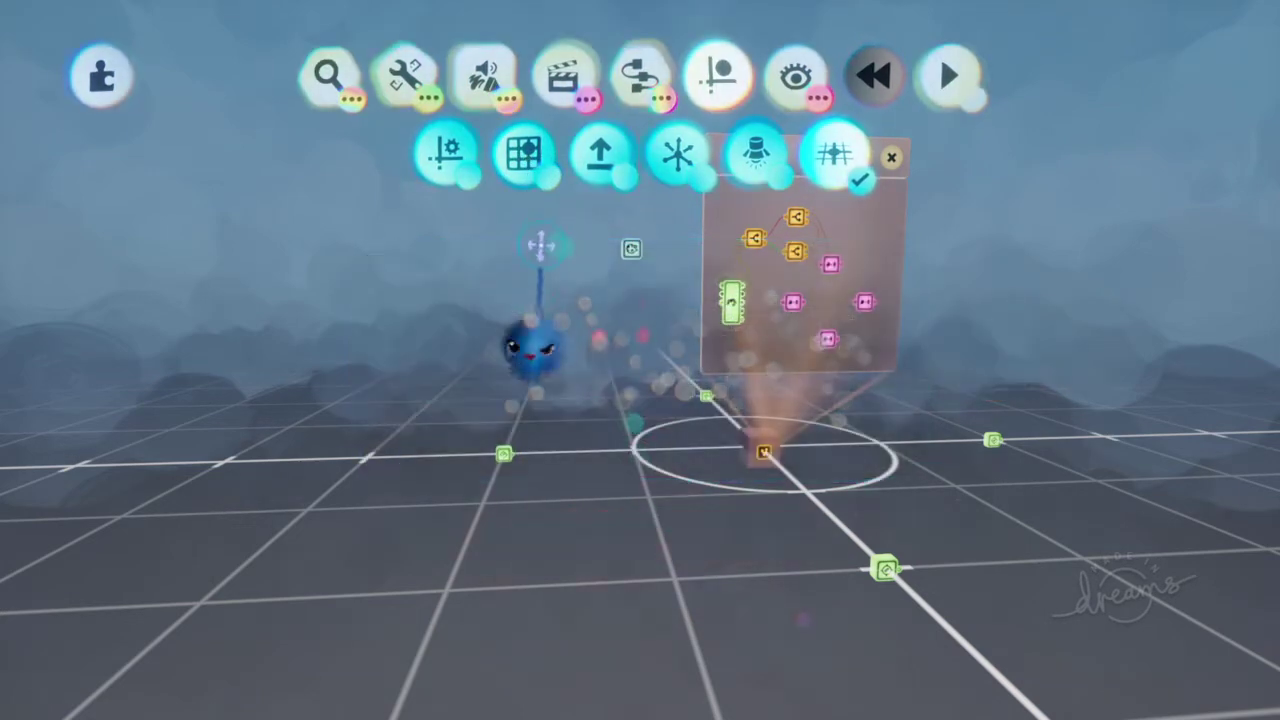
pyautogui.click(520, 152)
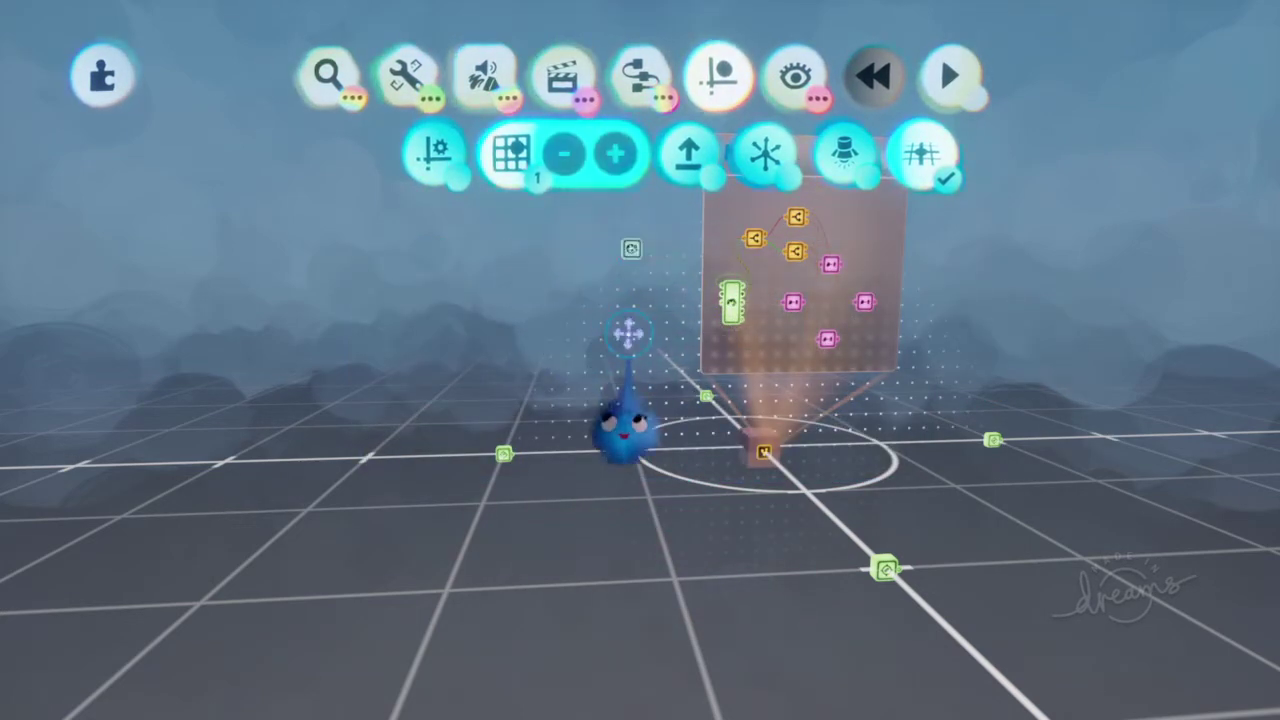
pyautogui.moveTo(628, 334); pyautogui.dragTo(626, 414, button='middle')
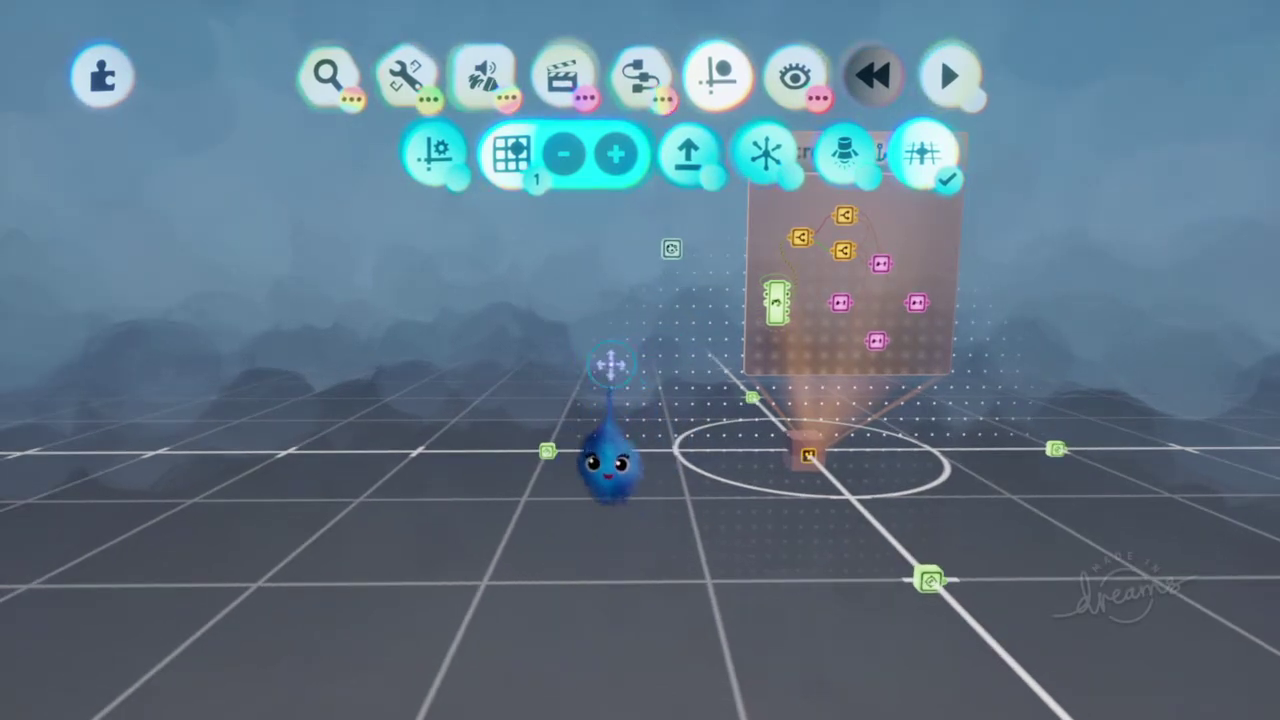
# Stamp Ship_Controller from My Creations onto the empty floor beside the existing cube
pyautogui.moveTo(611, 365); pyautogui.dragTo(360, 105)
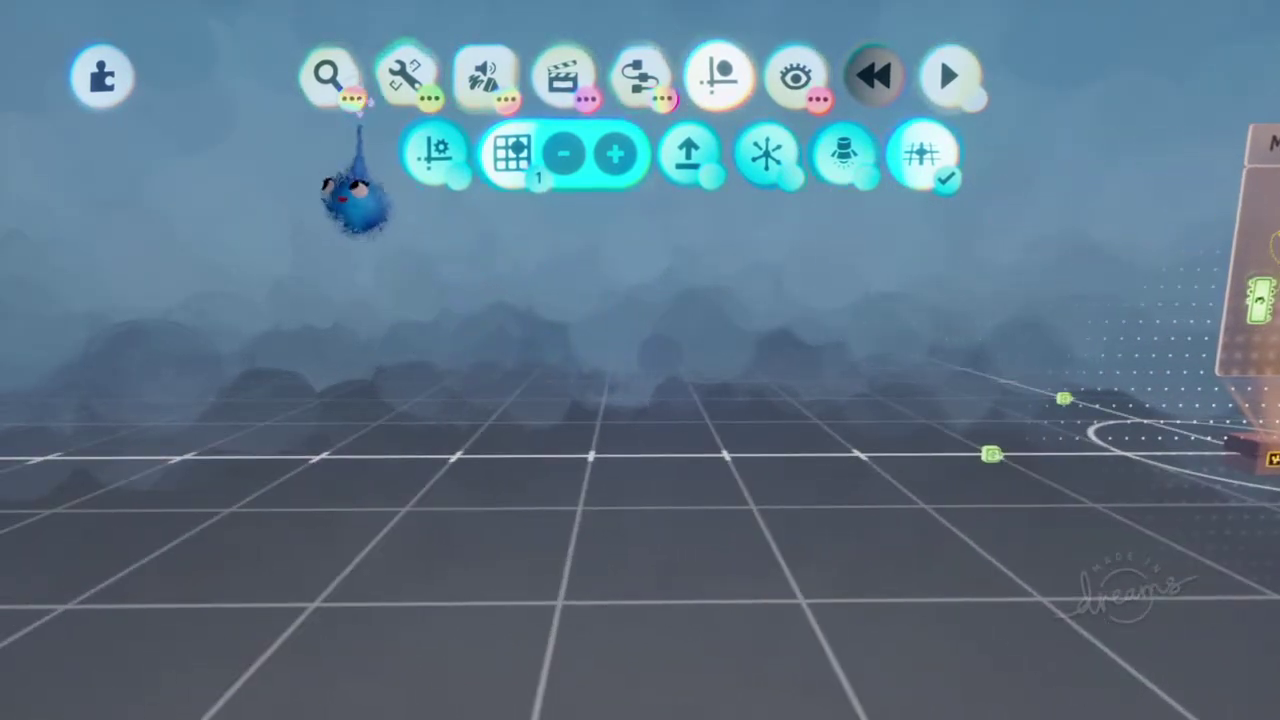
pyautogui.click(345, 98)
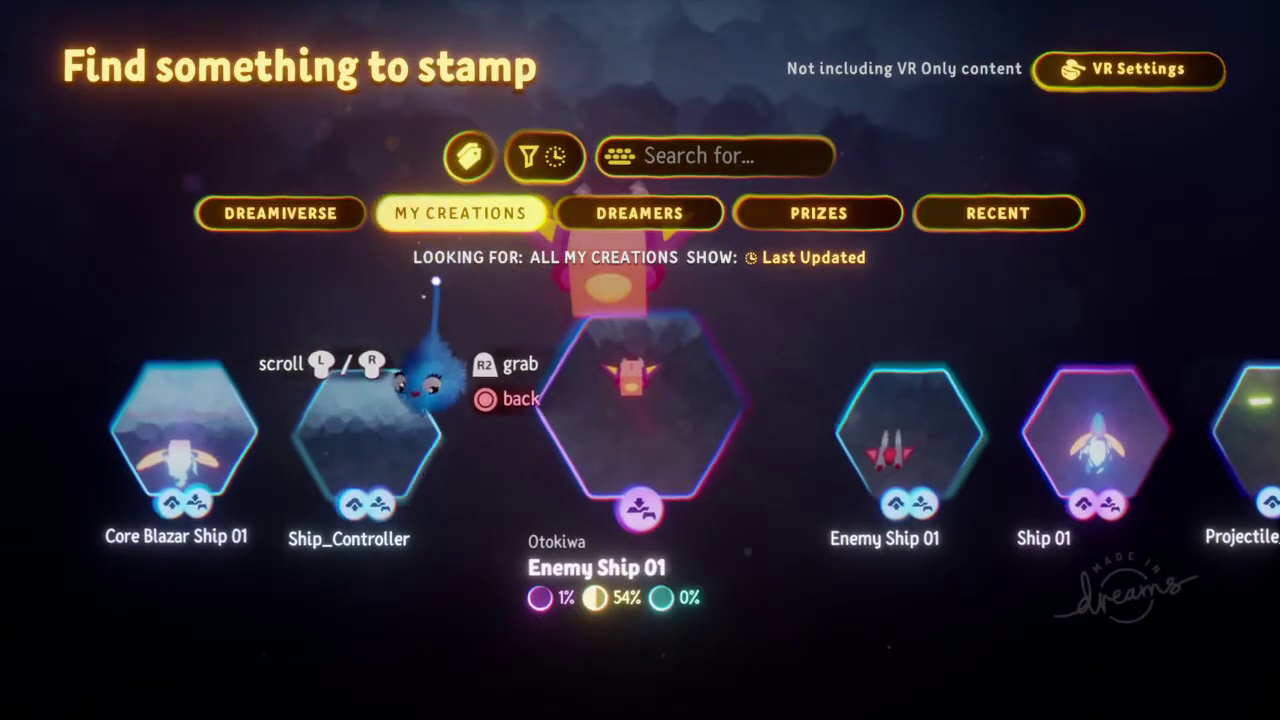
pyautogui.click(371, 434)
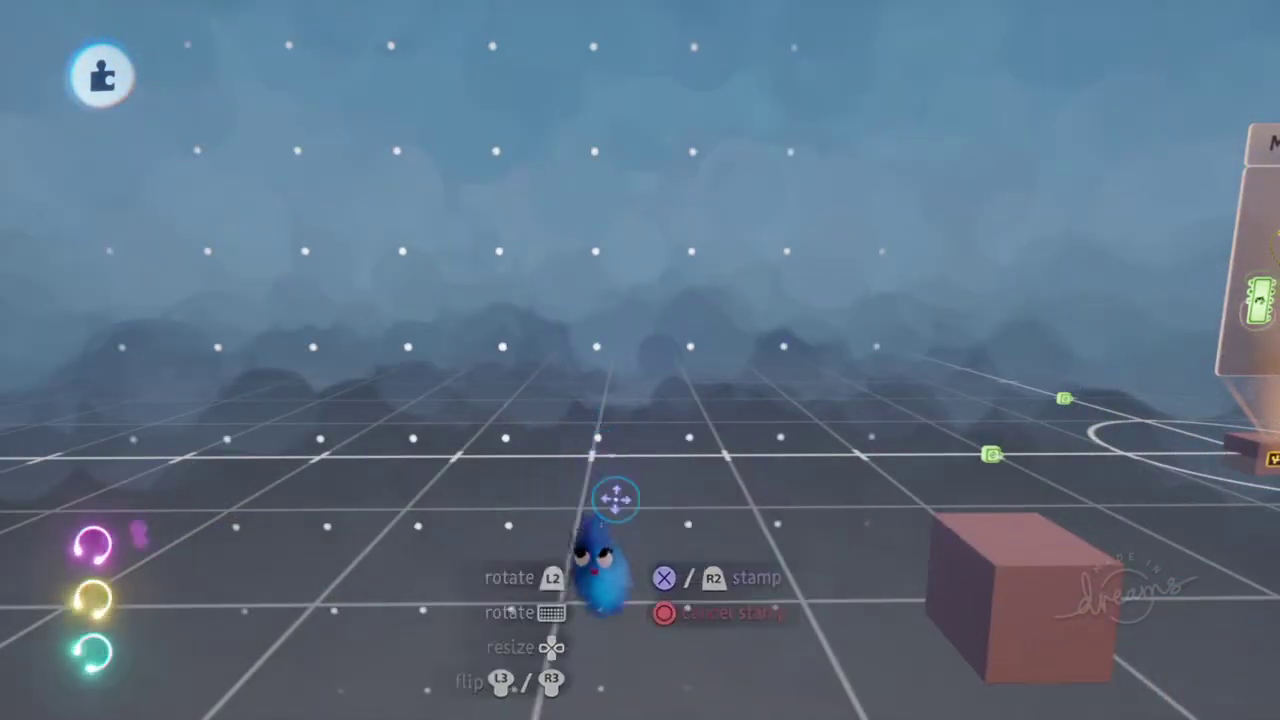
pyautogui.click(615, 498)
# Scope into the stamped controller and open its microchip and the smaller microchip nested inside it to view their logic
pyautogui.click(620, 528)
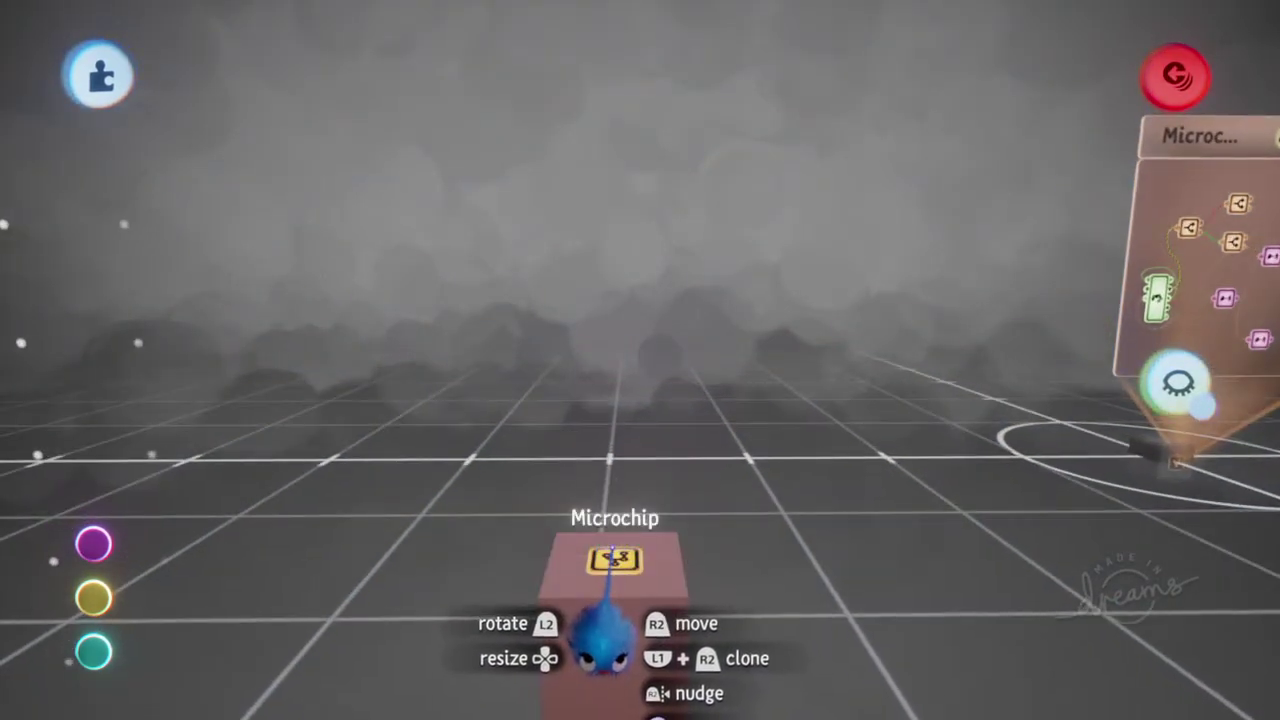
pyautogui.click(613, 558)
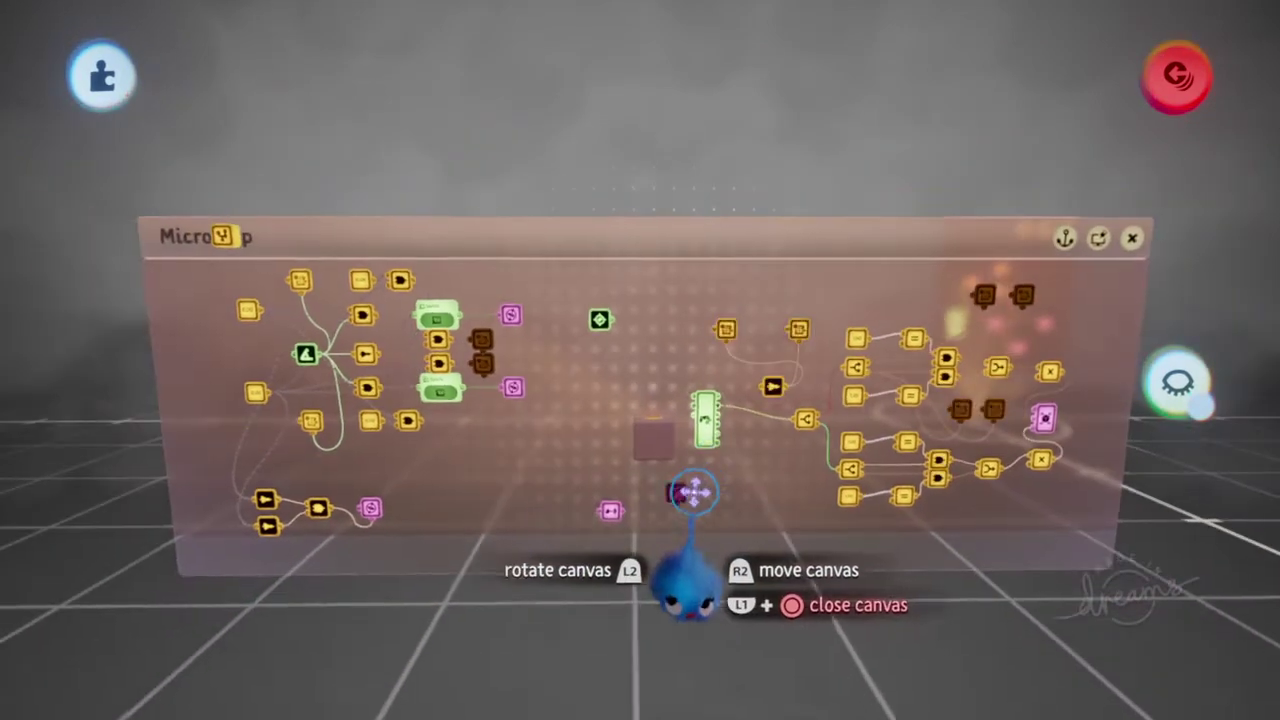
pyautogui.scroll(3, 690, 530)
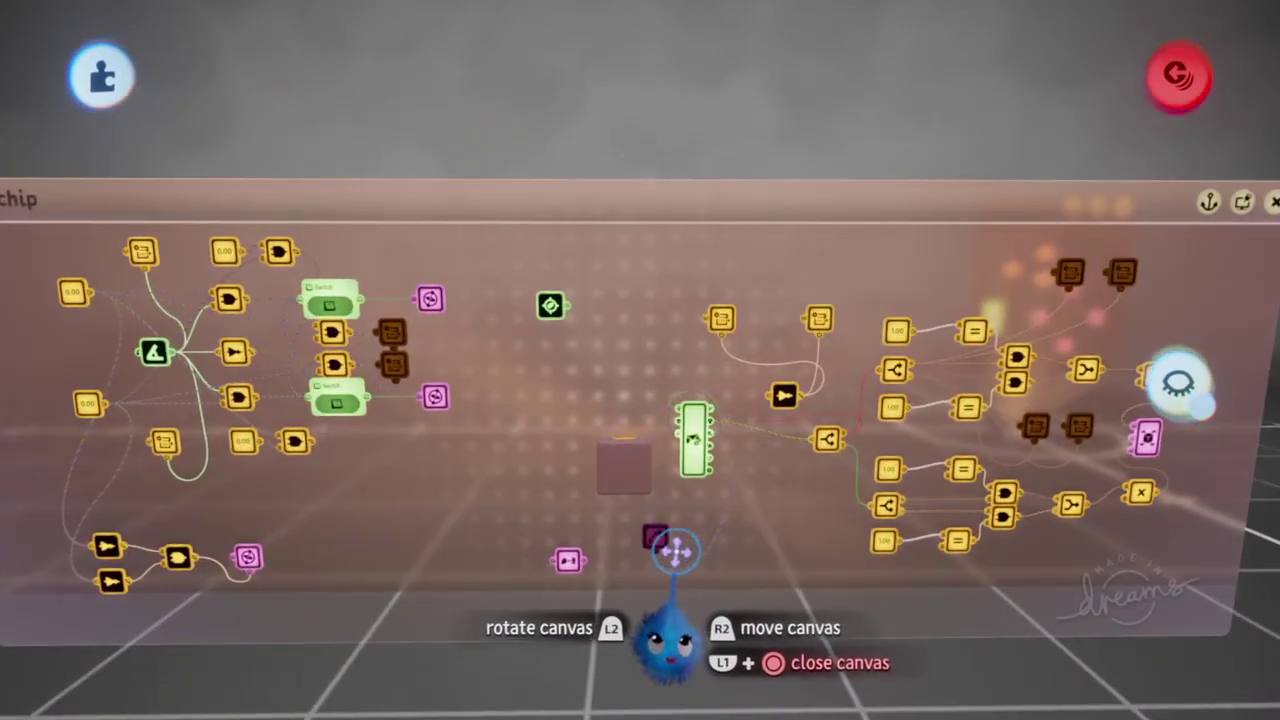
pyautogui.scroll(-3, 680, 596)
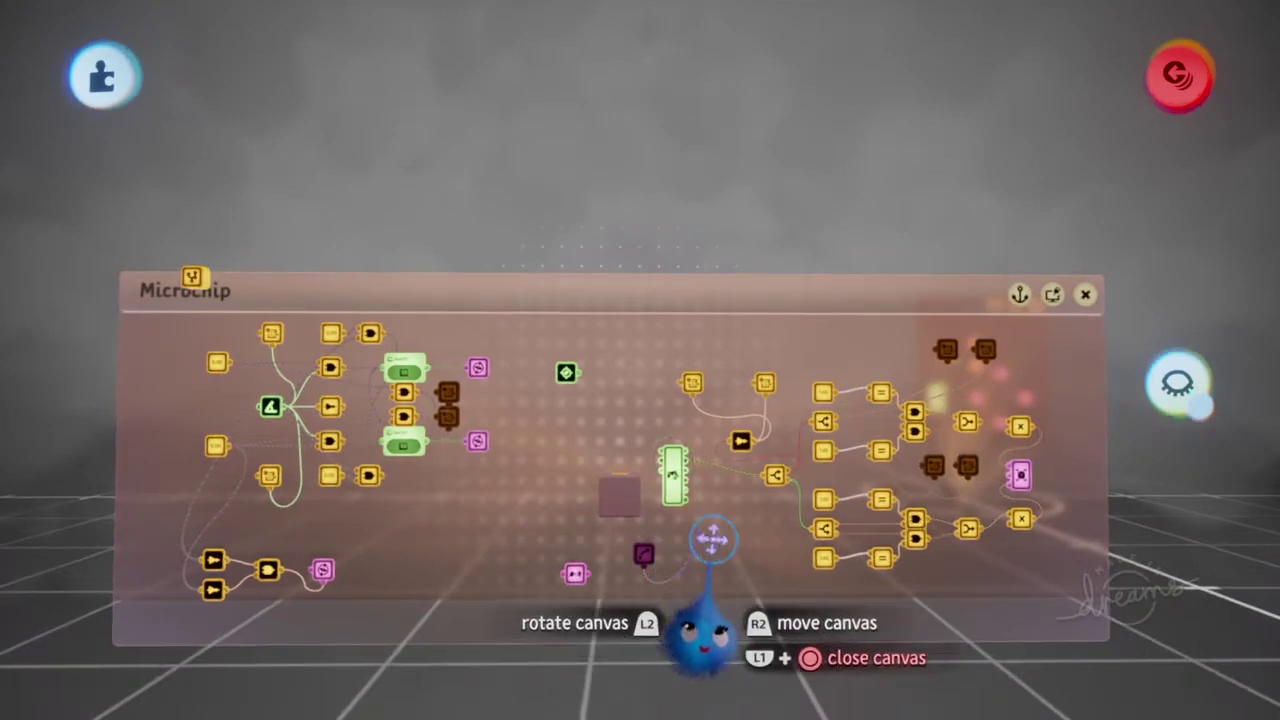
pyautogui.hscroll(-3, 694, 480)
pyautogui.scroll(3, 674, 483)
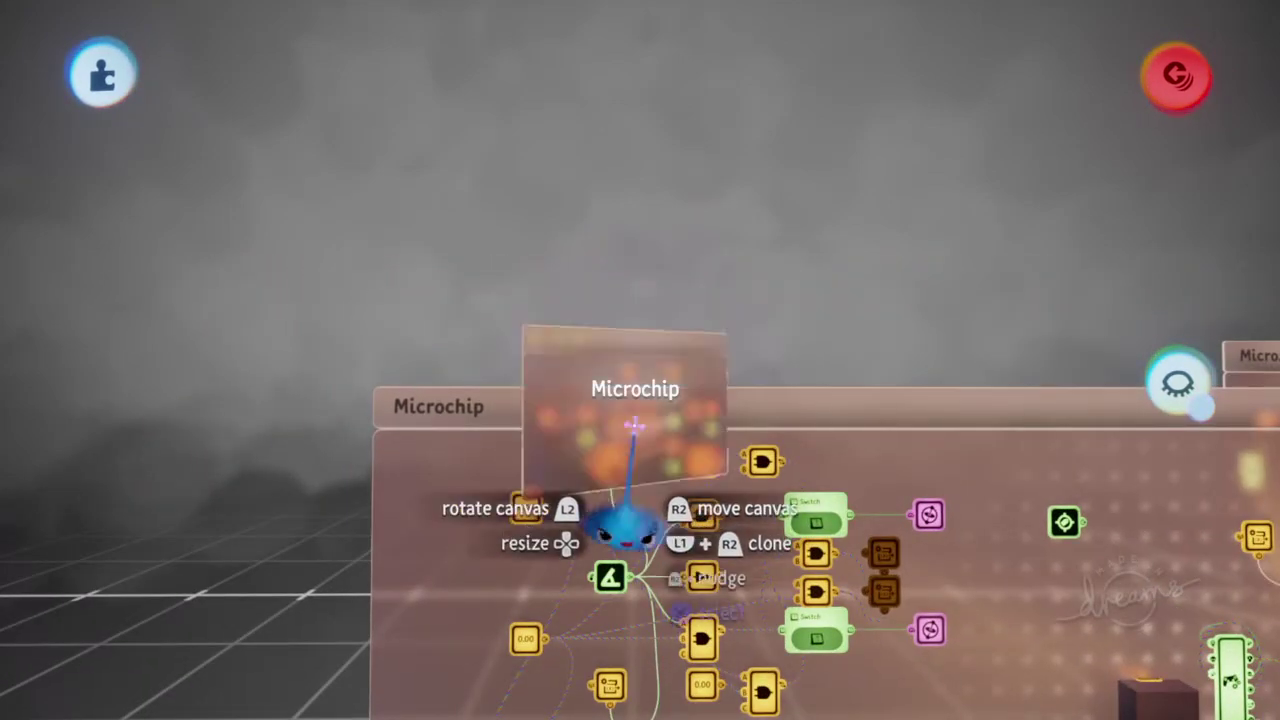
pyautogui.click(634, 426)
pyautogui.scroll(-3, 648, 409)
# Make trigger zones visible and examine the green zones around the controller from several angles
pyautogui.press('Tab')
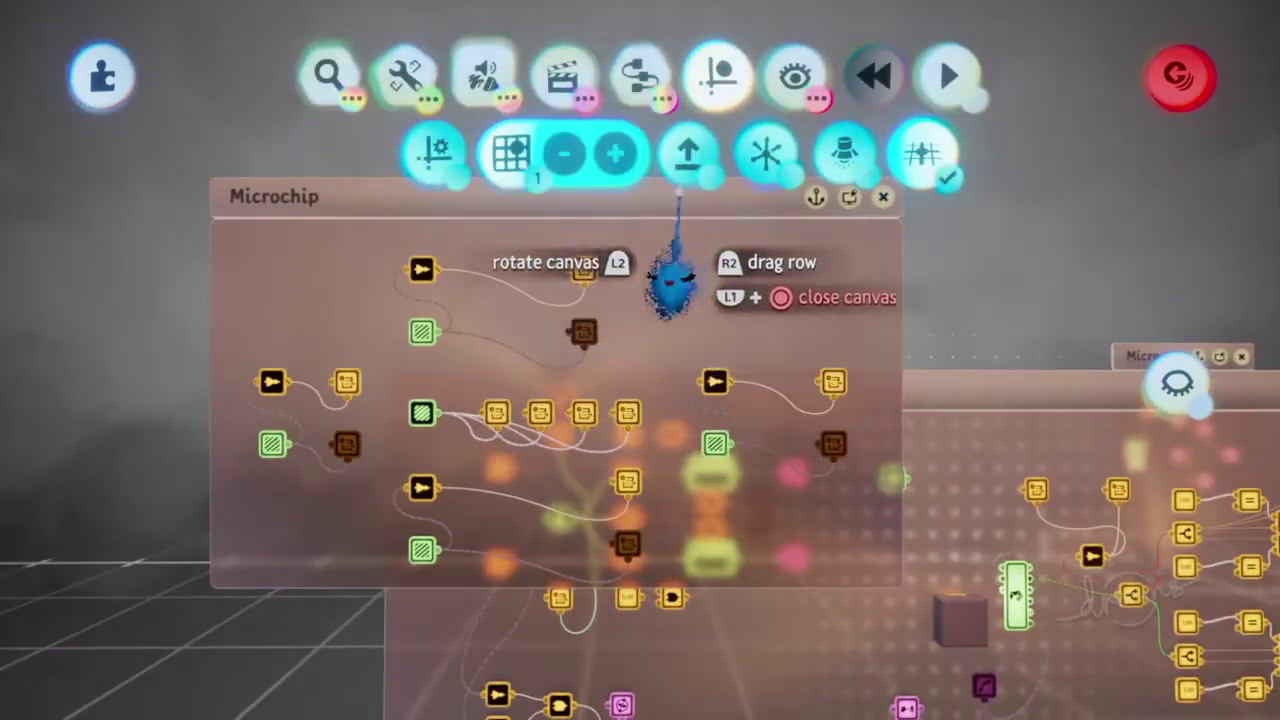
pyautogui.click(792, 82)
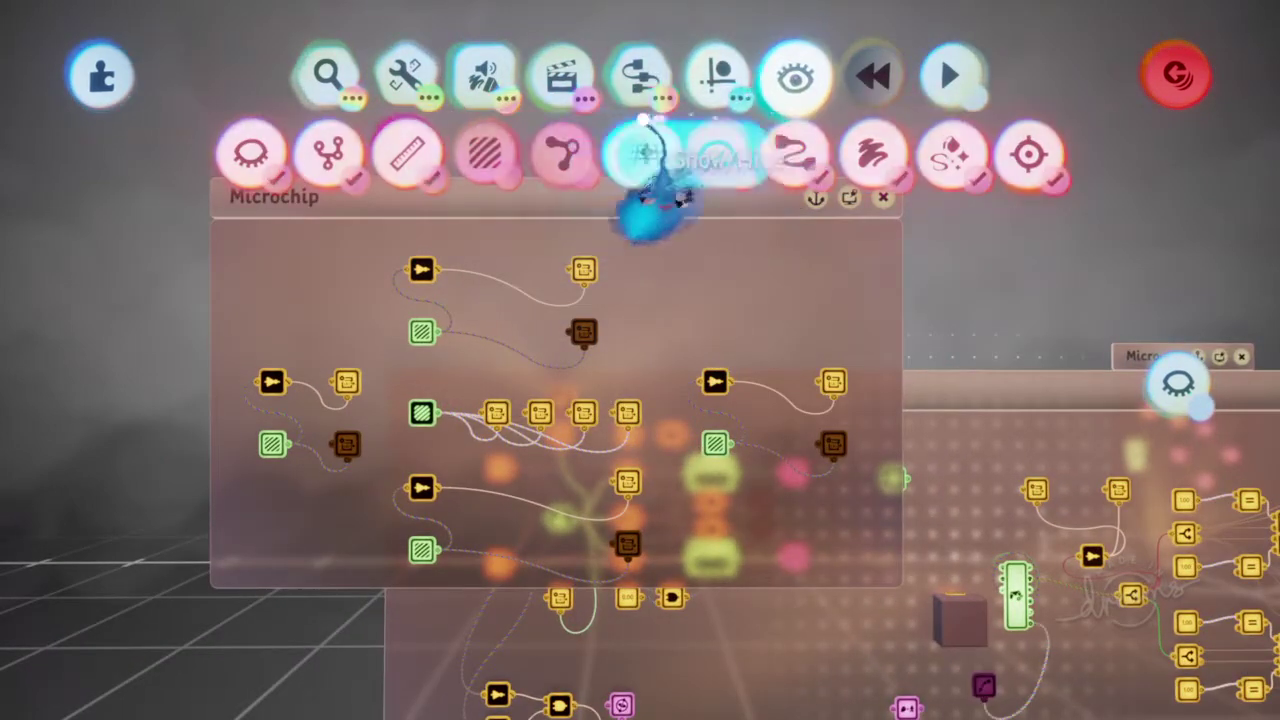
pyautogui.scroll(-5, 620, 430)
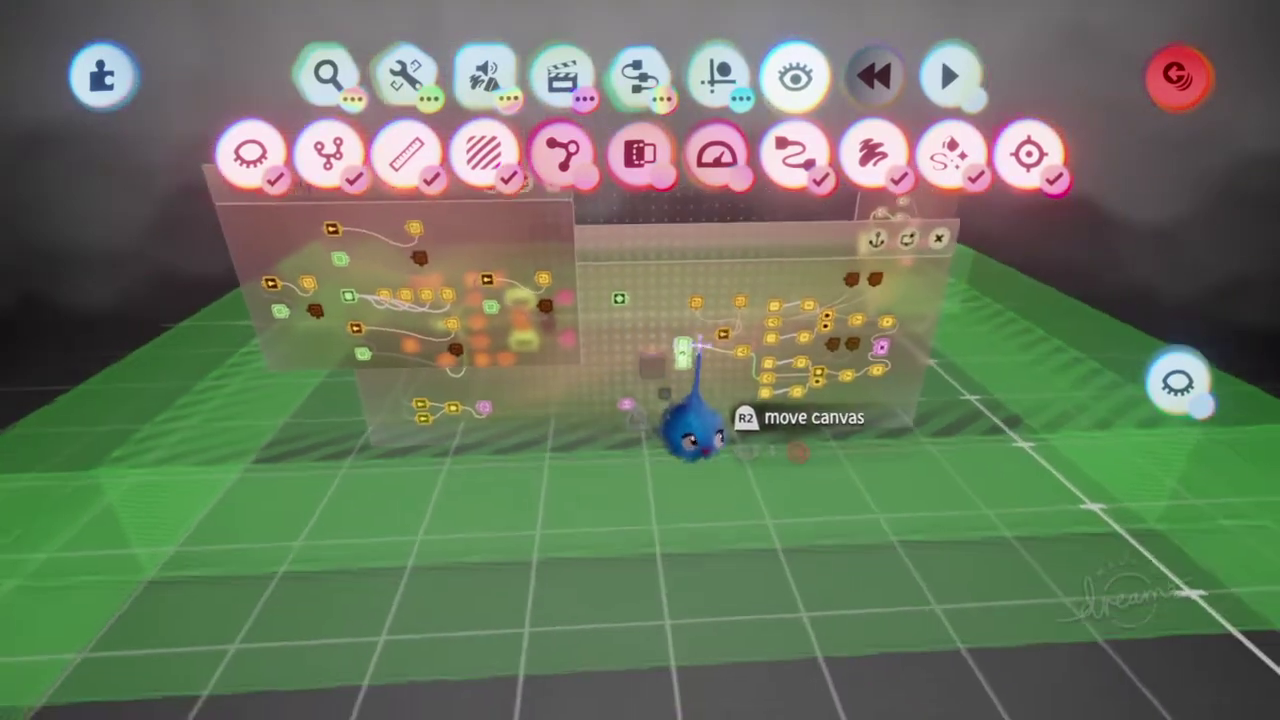
pyautogui.moveTo(699, 345); pyautogui.dragTo(714, 259, button='middle')
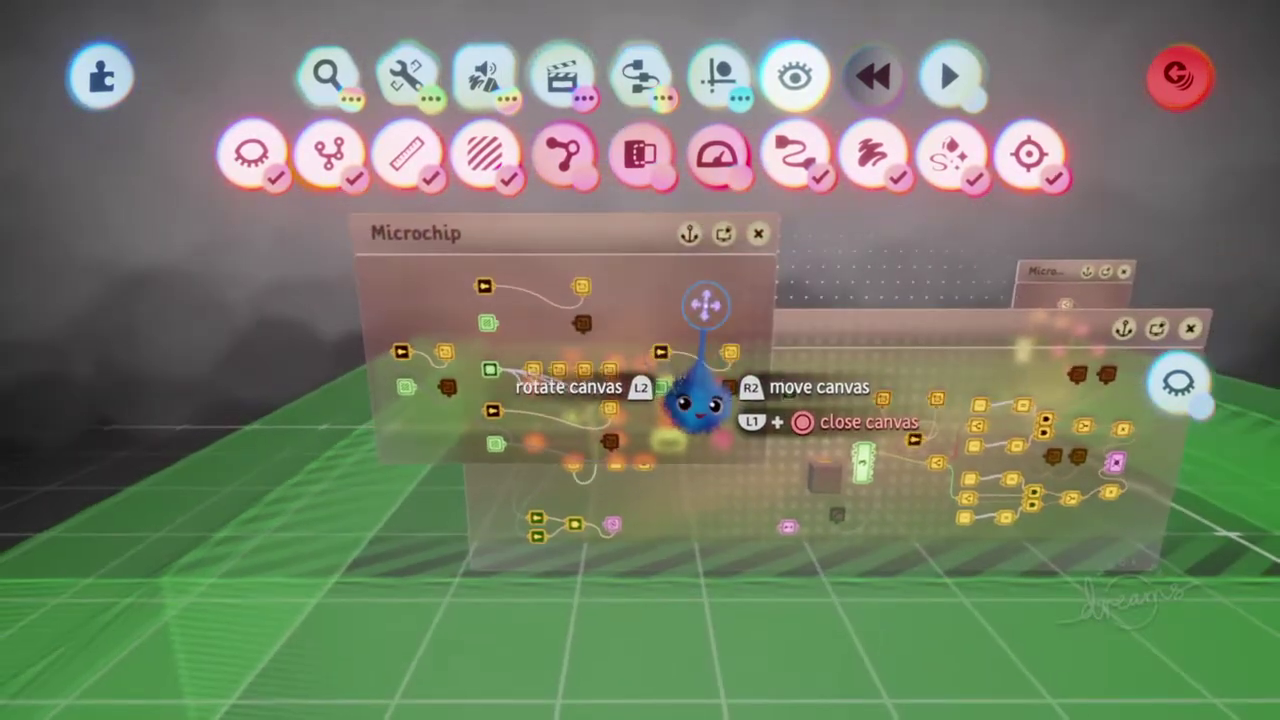
pyautogui.moveTo(697, 398)
pyautogui.mouseDown(button='middle')
pyautogui.moveTo(697, 428)
pyautogui.moveTo(704, 402)
pyautogui.mouseUp(button='middle')
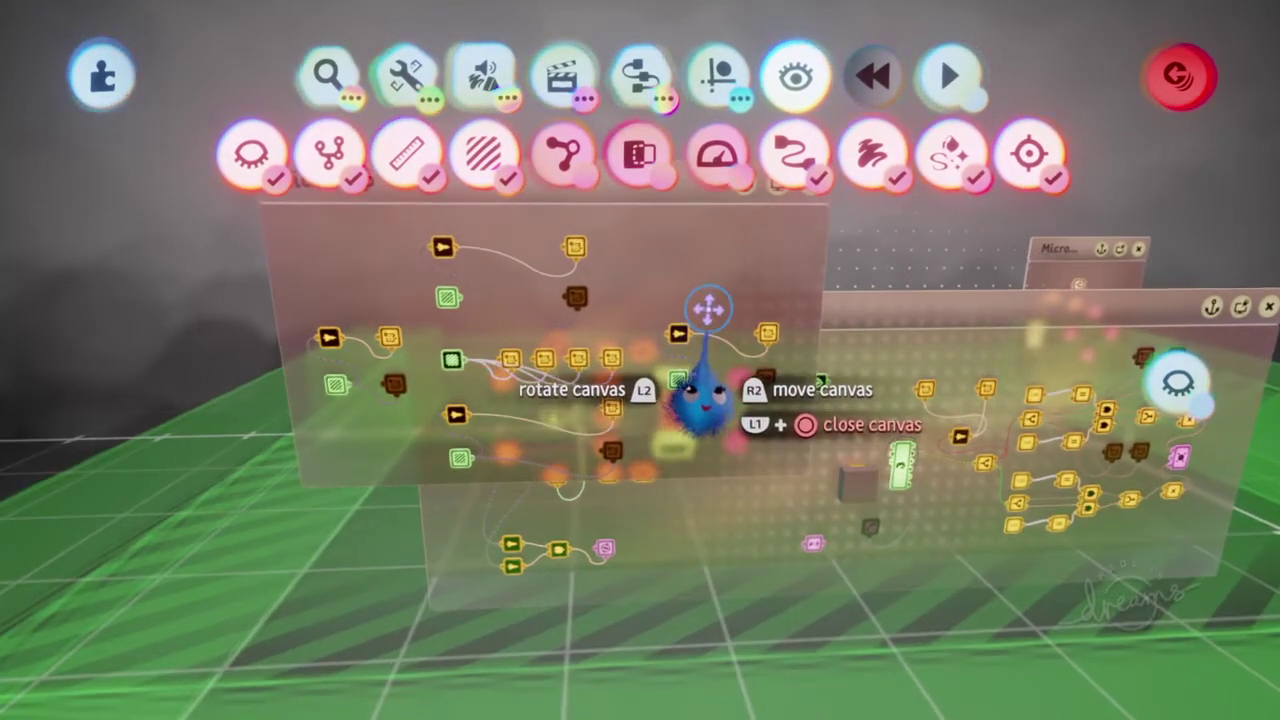
pyautogui.moveTo(708, 302); pyautogui.dragTo(688, 405, button='middle')
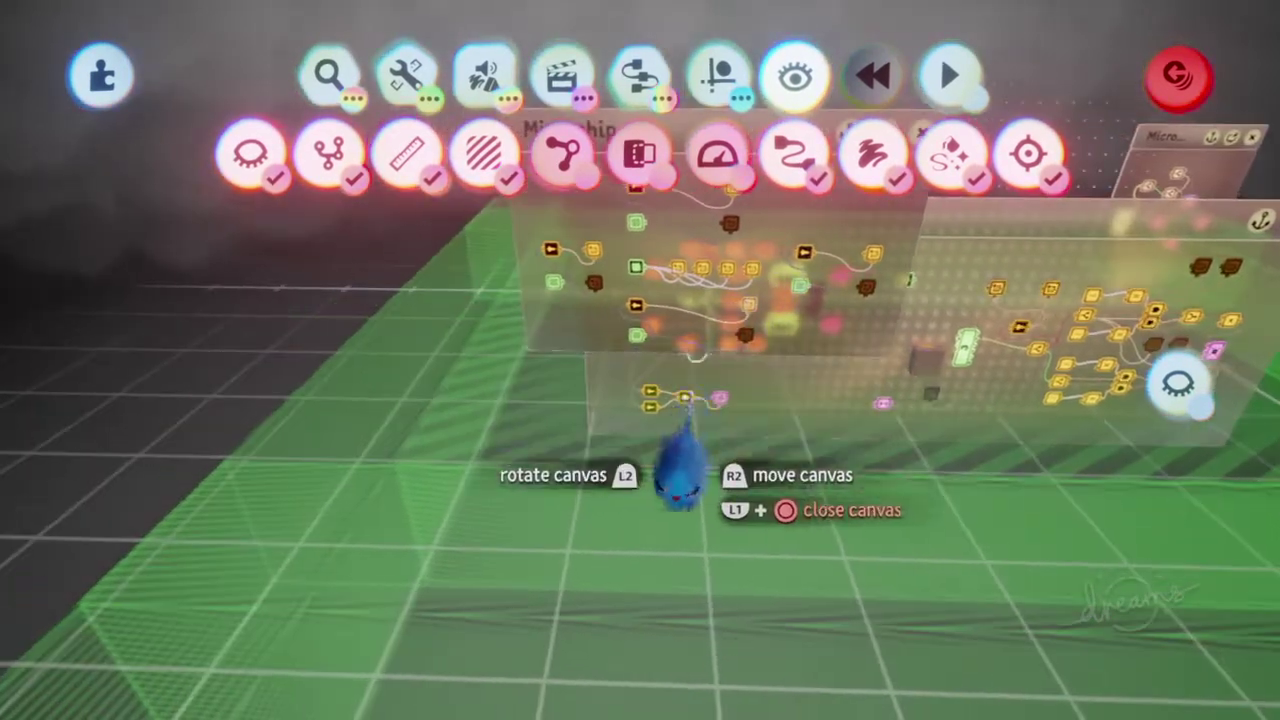
pyautogui.moveTo(772, 308); pyautogui.dragTo(716, 322, button='middle')
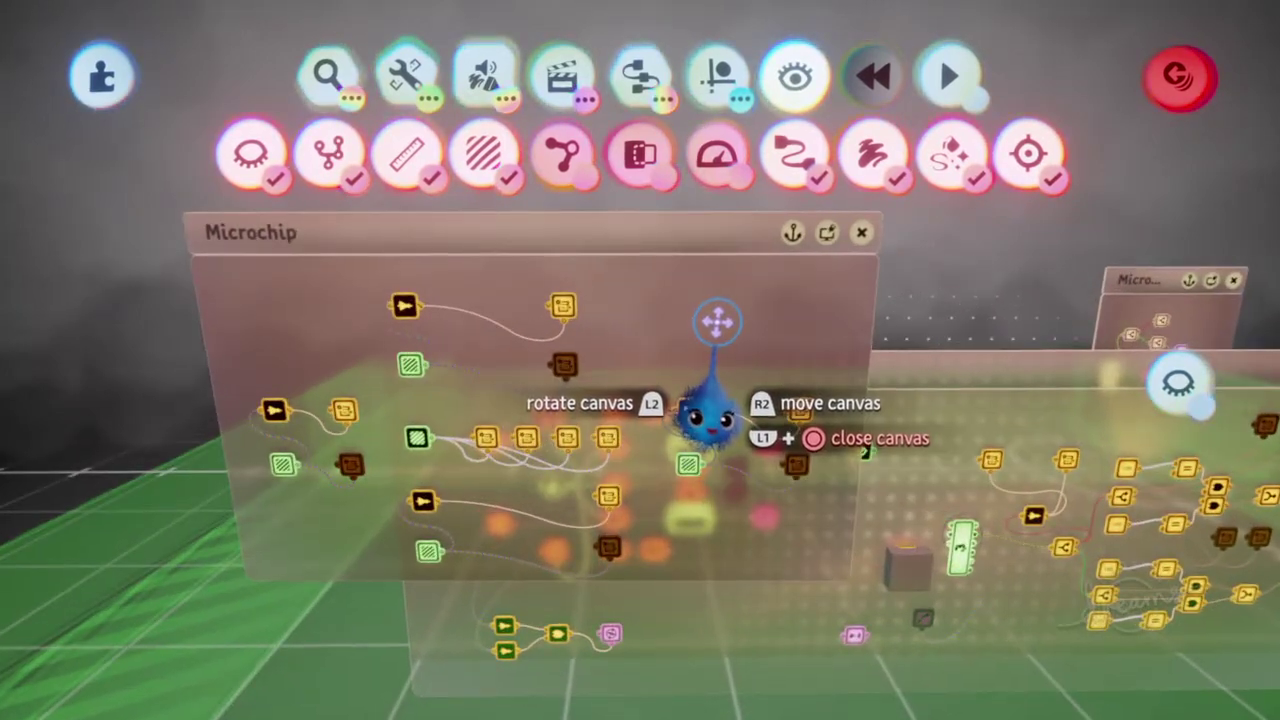
pyautogui.moveTo(706, 430); pyautogui.dragTo(735, 451, button='middle')
pyautogui.press('Escape')
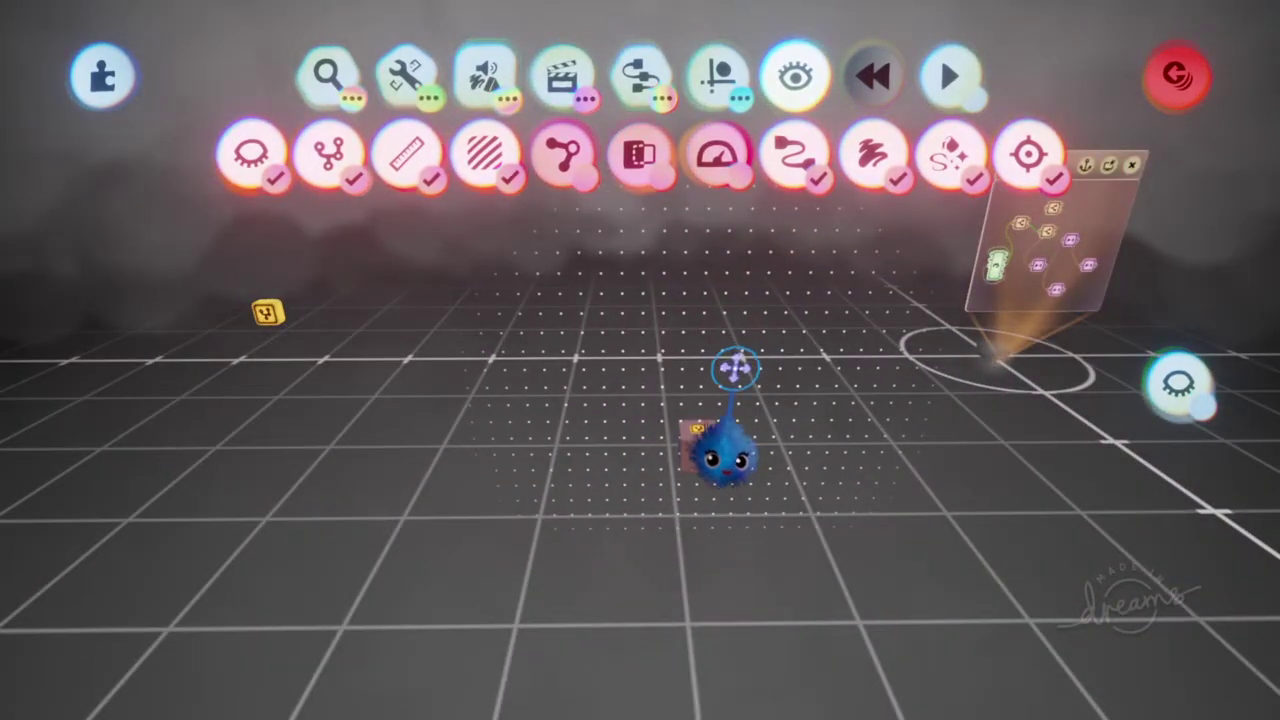
pyautogui.hotkey('ctrl', 'z')
pyautogui.hotkey('ctrl', 'z')
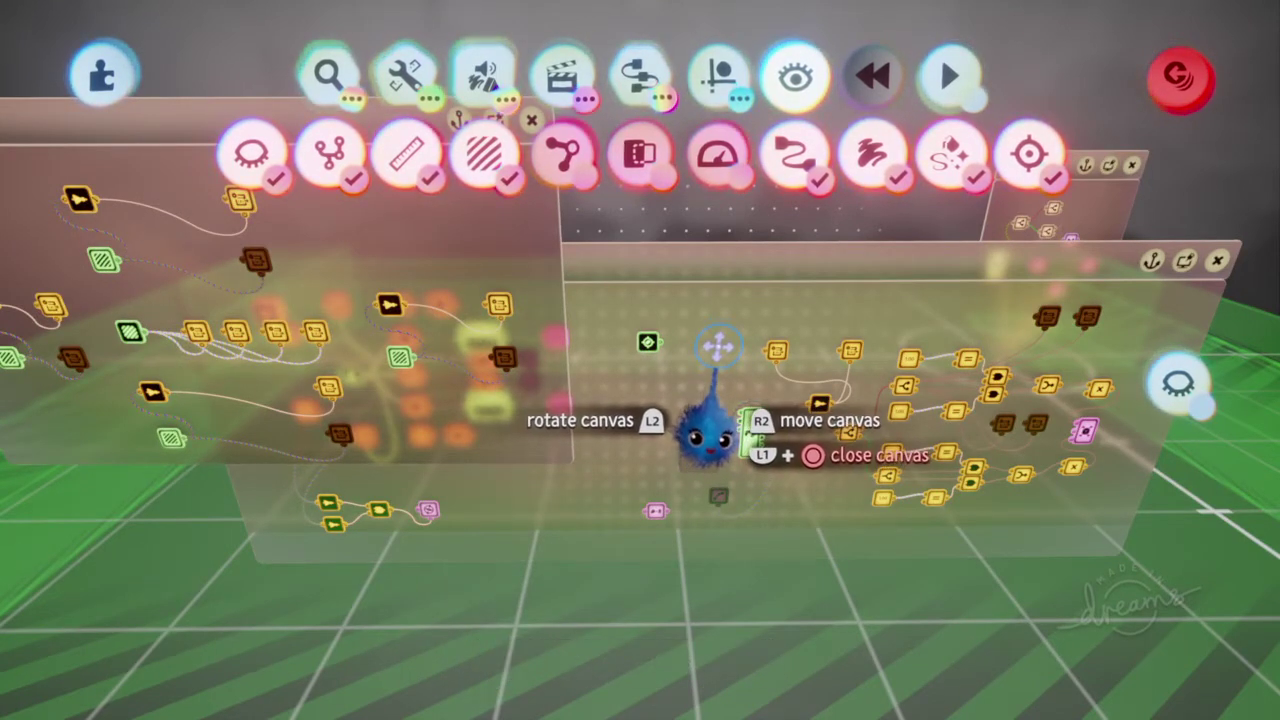
pyautogui.scroll(-5, 718, 346)
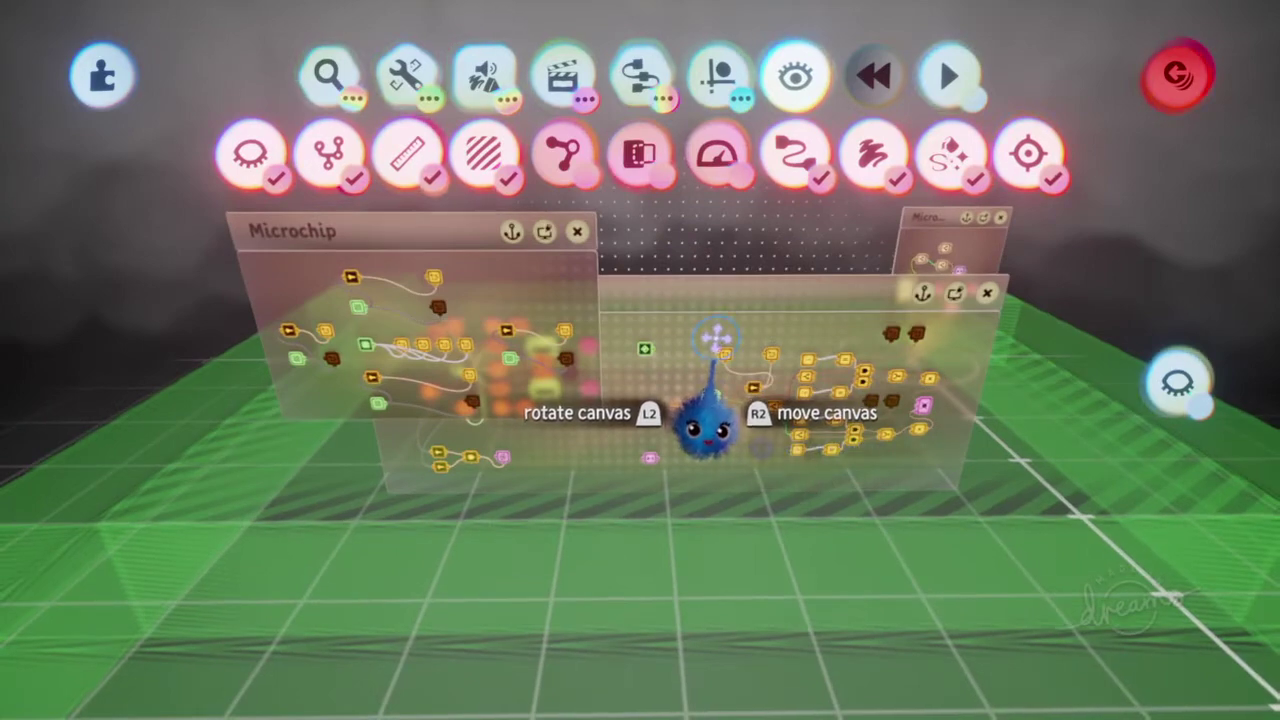
pyautogui.scroll(2, 704, 345)
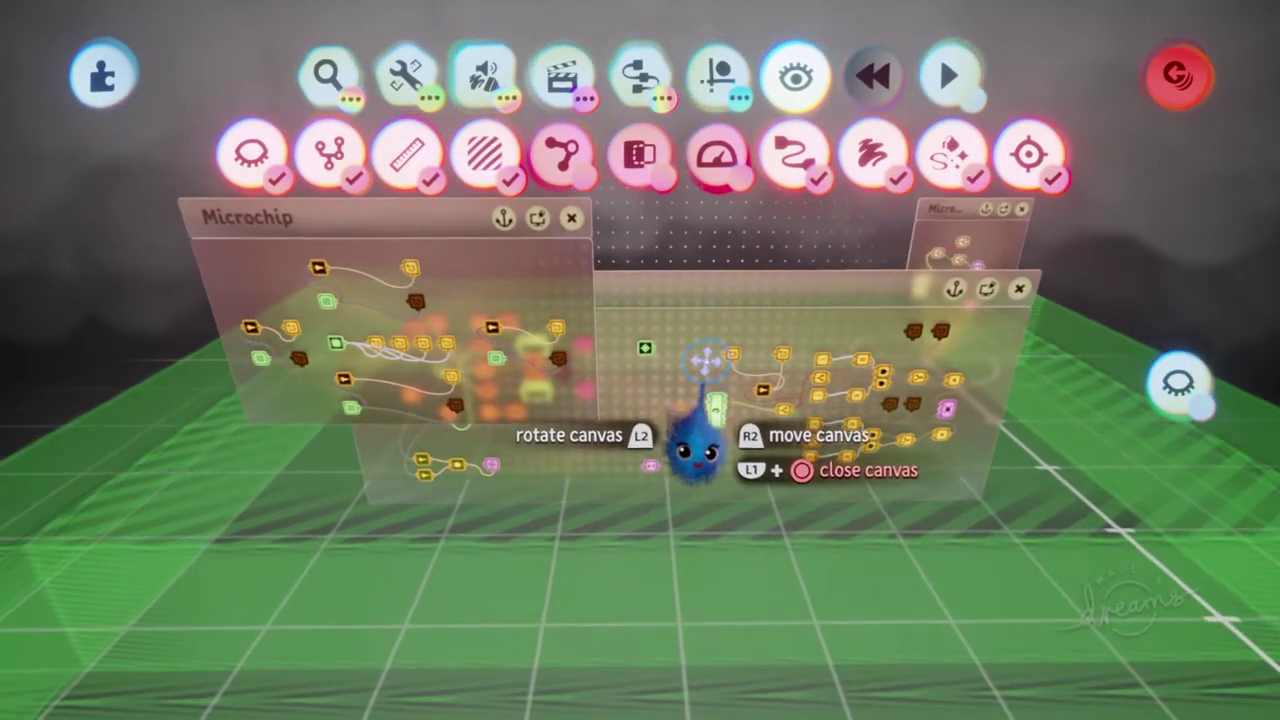
pyautogui.scroll(3, 698, 355)
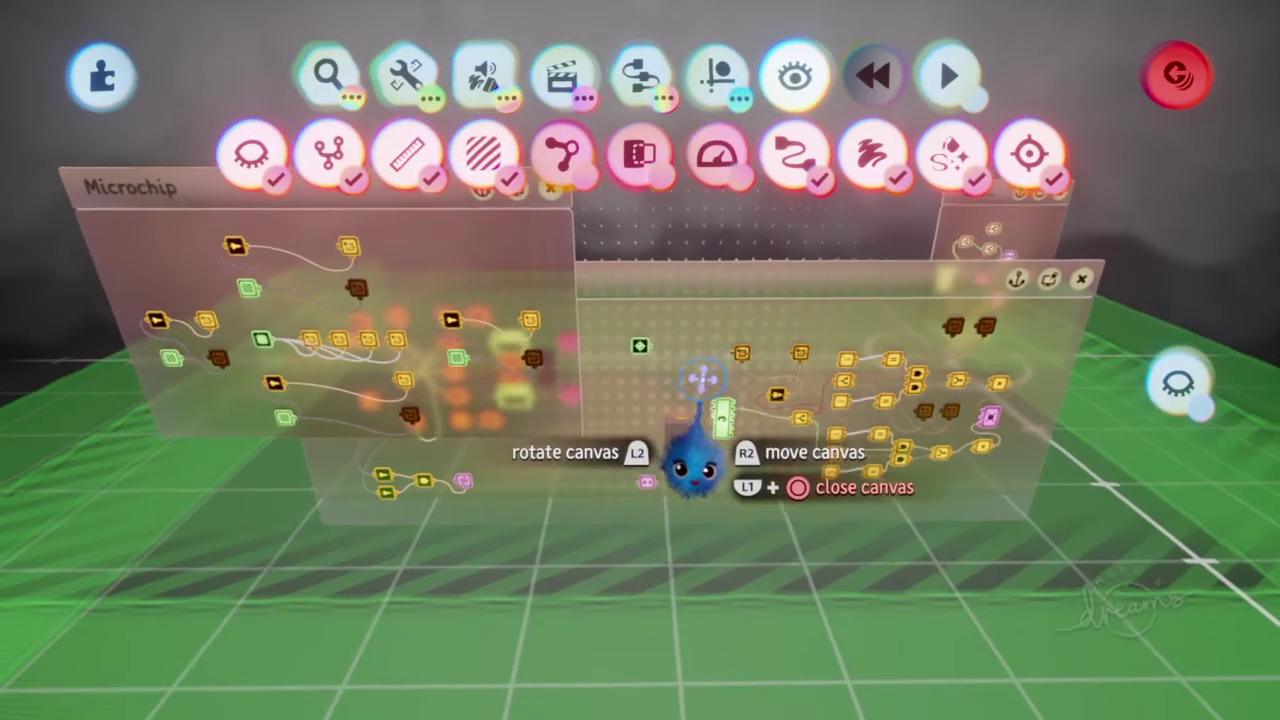
# Exit the scene without saving the stamped controller and reopen Simple Tag Area in edit mode
pyautogui.press('Escape')
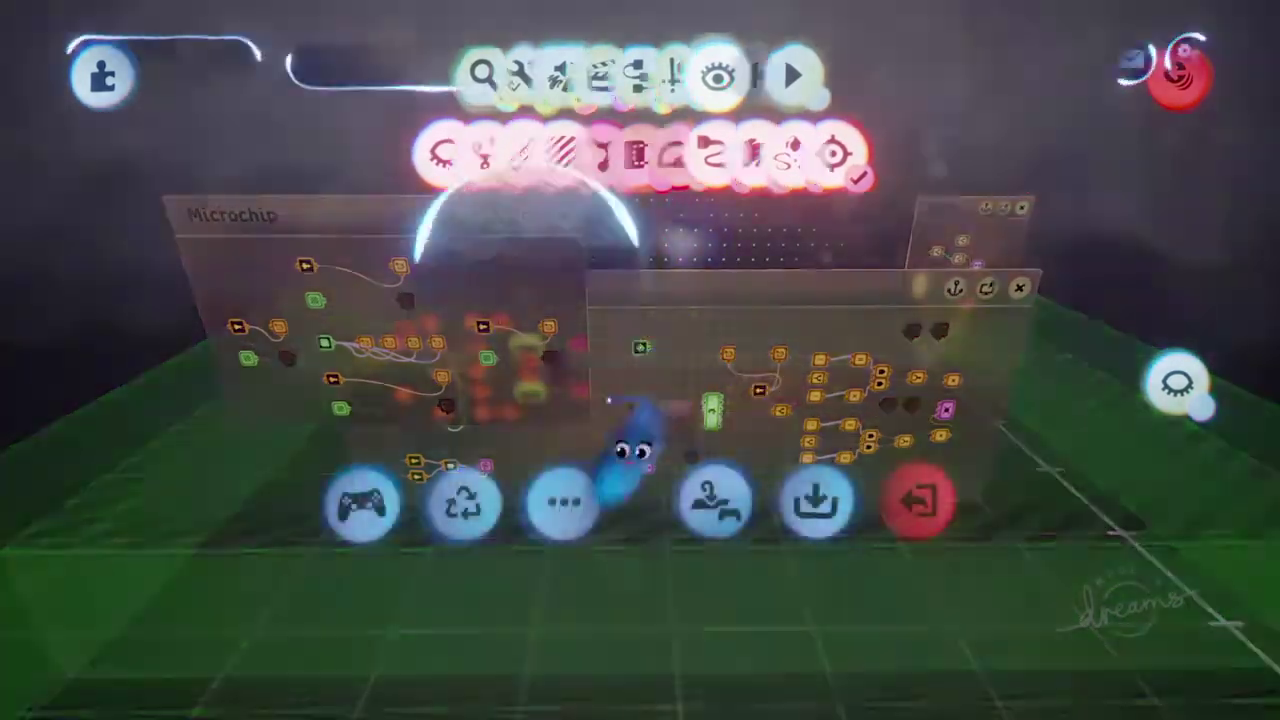
pyautogui.click(905, 504)
pyautogui.click(887, 488)
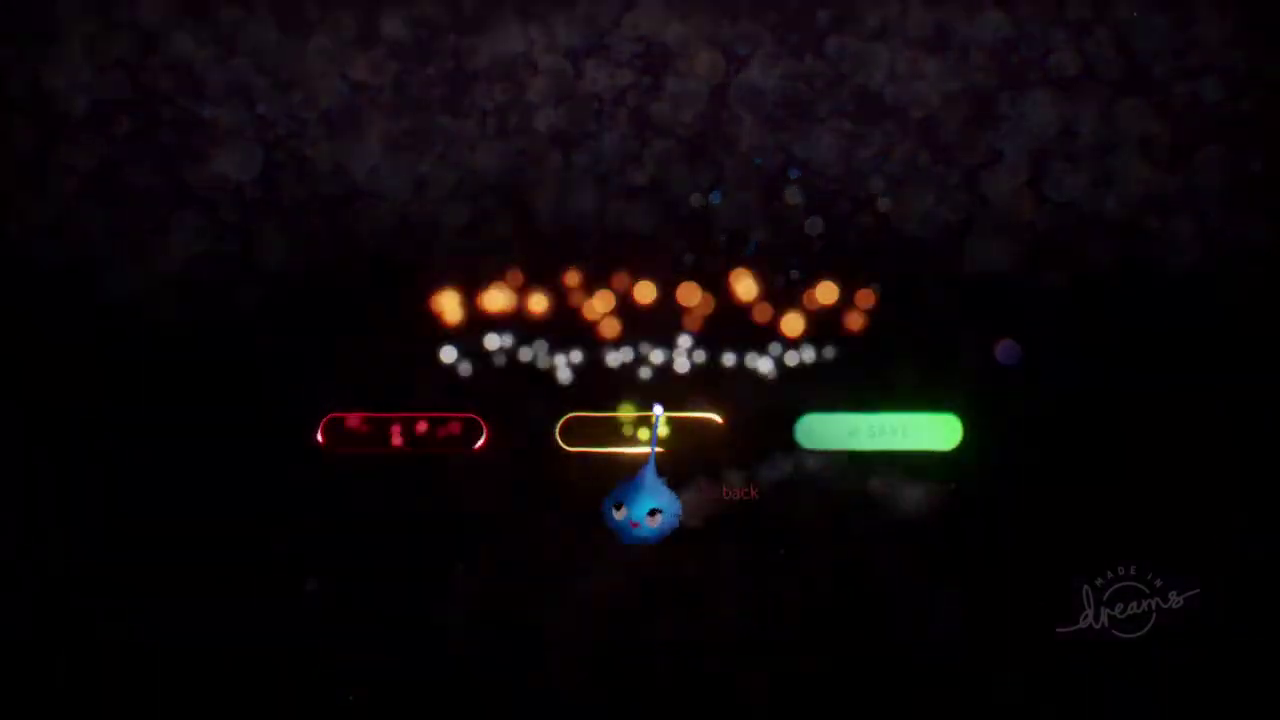
pyautogui.click(445, 428)
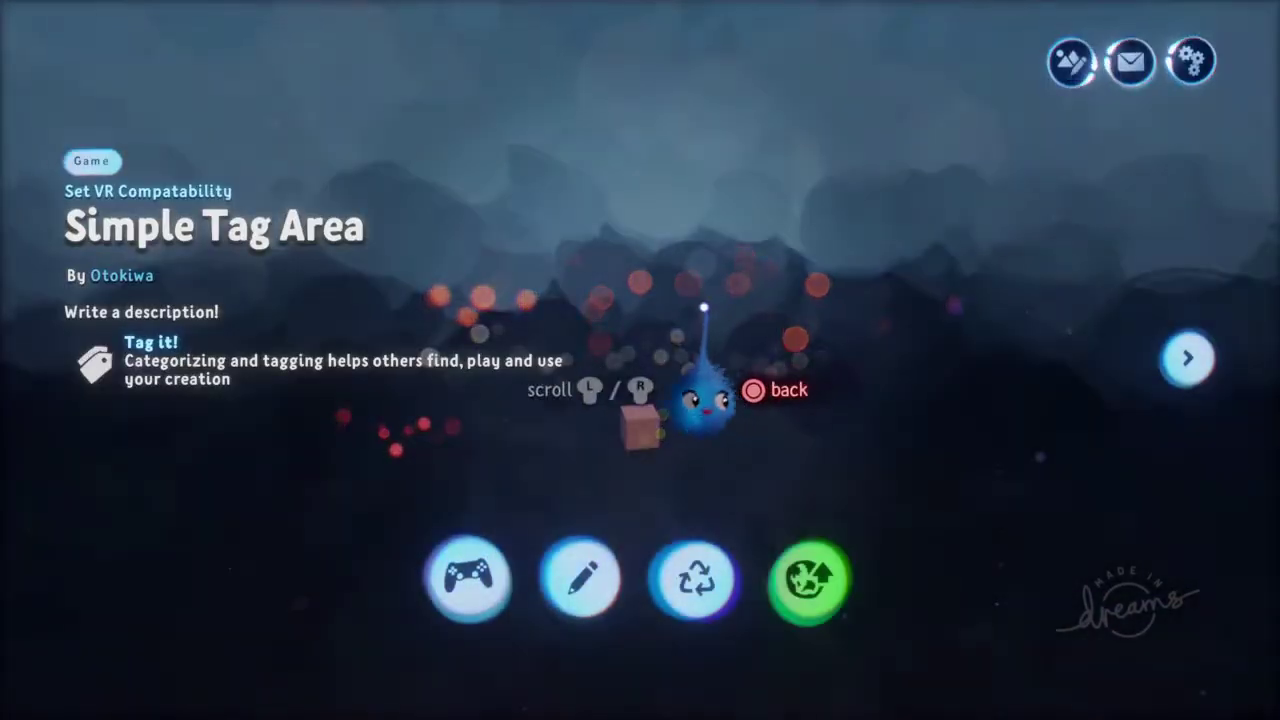
pyautogui.click(578, 585)
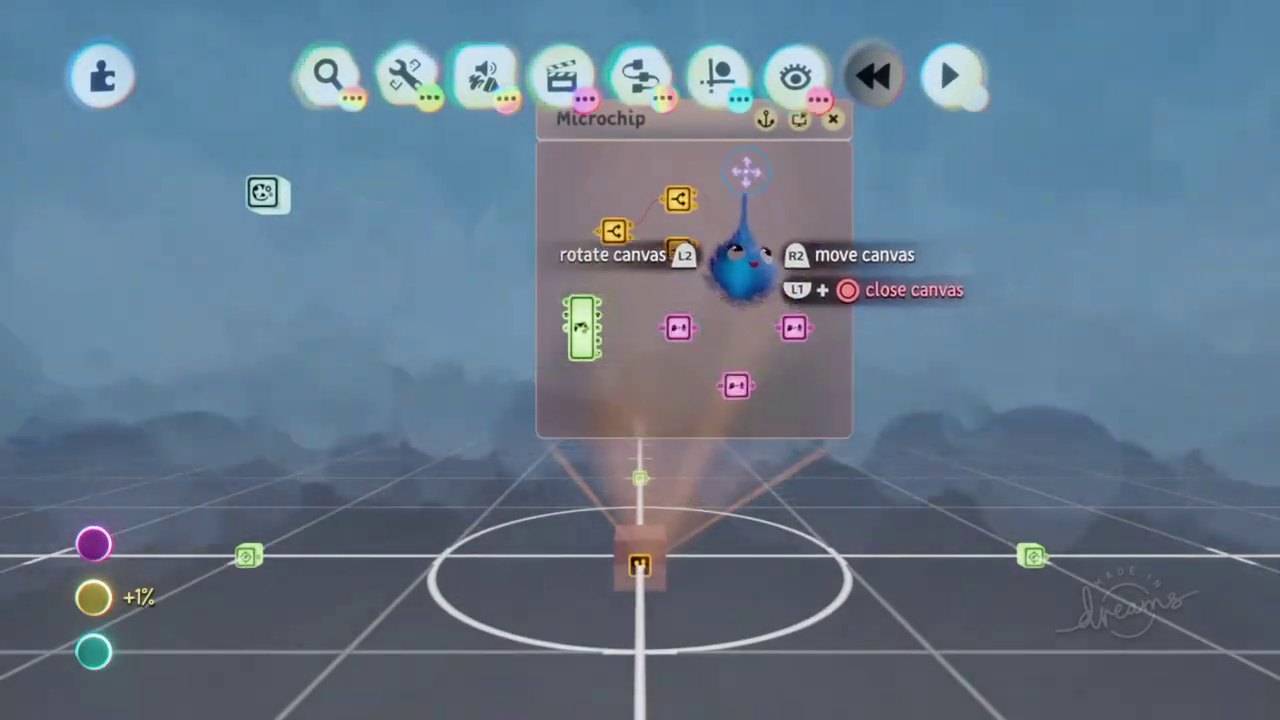
# Turn on Grid Snap in the reopened scene and close the guide options
pyautogui.click(718, 75)
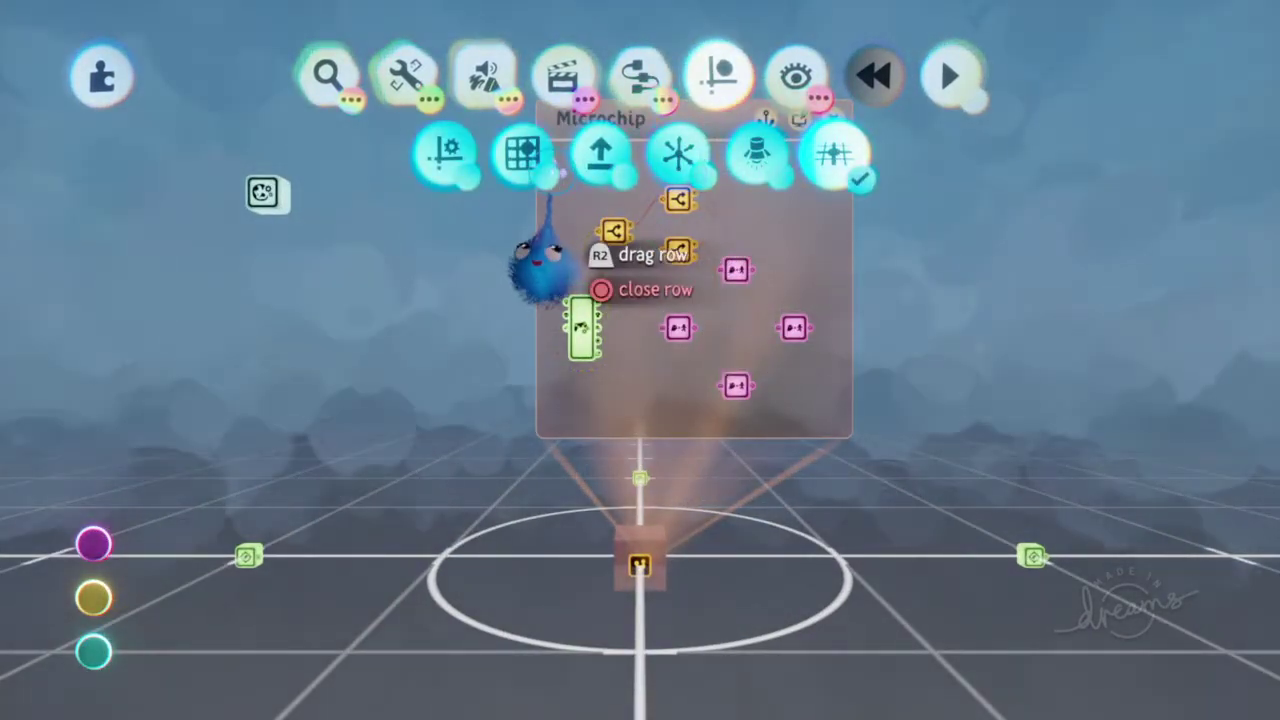
pyautogui.click(530, 160)
pyautogui.press('Escape')
pyautogui.press('Escape')
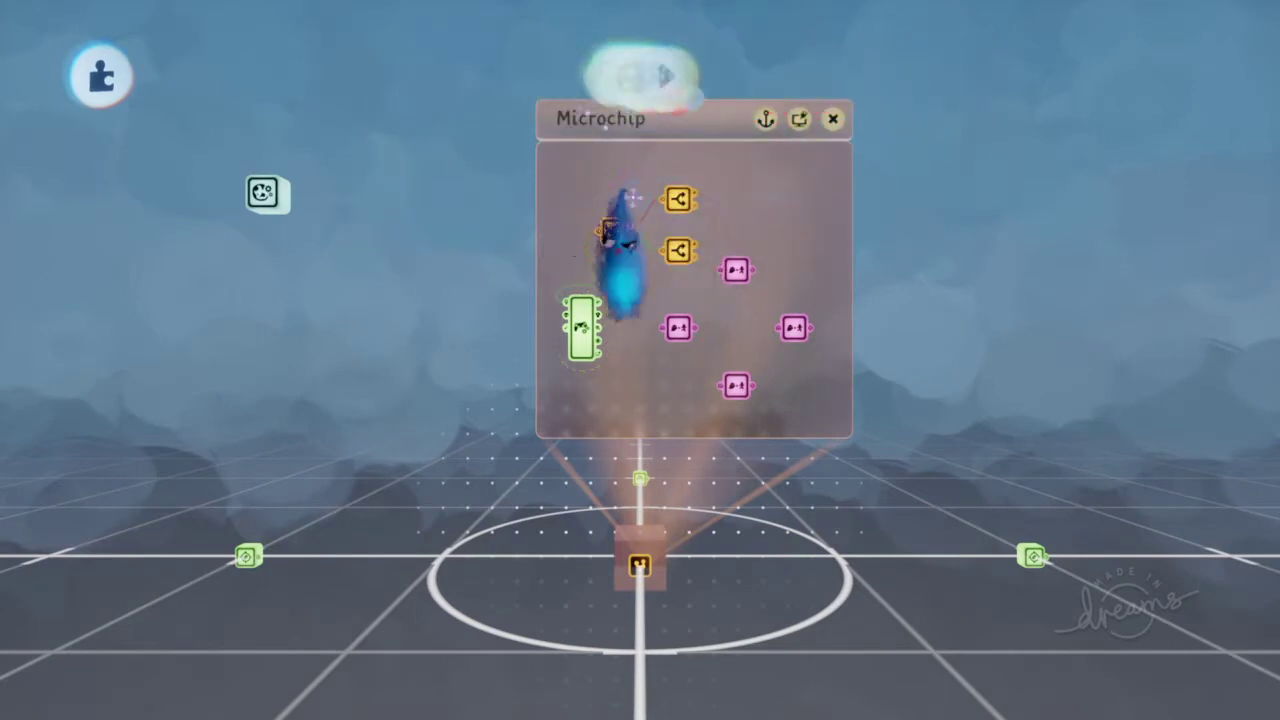
# Open the settings of the tag named Right on the floor beside the cube
pyautogui.moveTo(660, 320); pyautogui.dragTo(693, 546, button='middle')
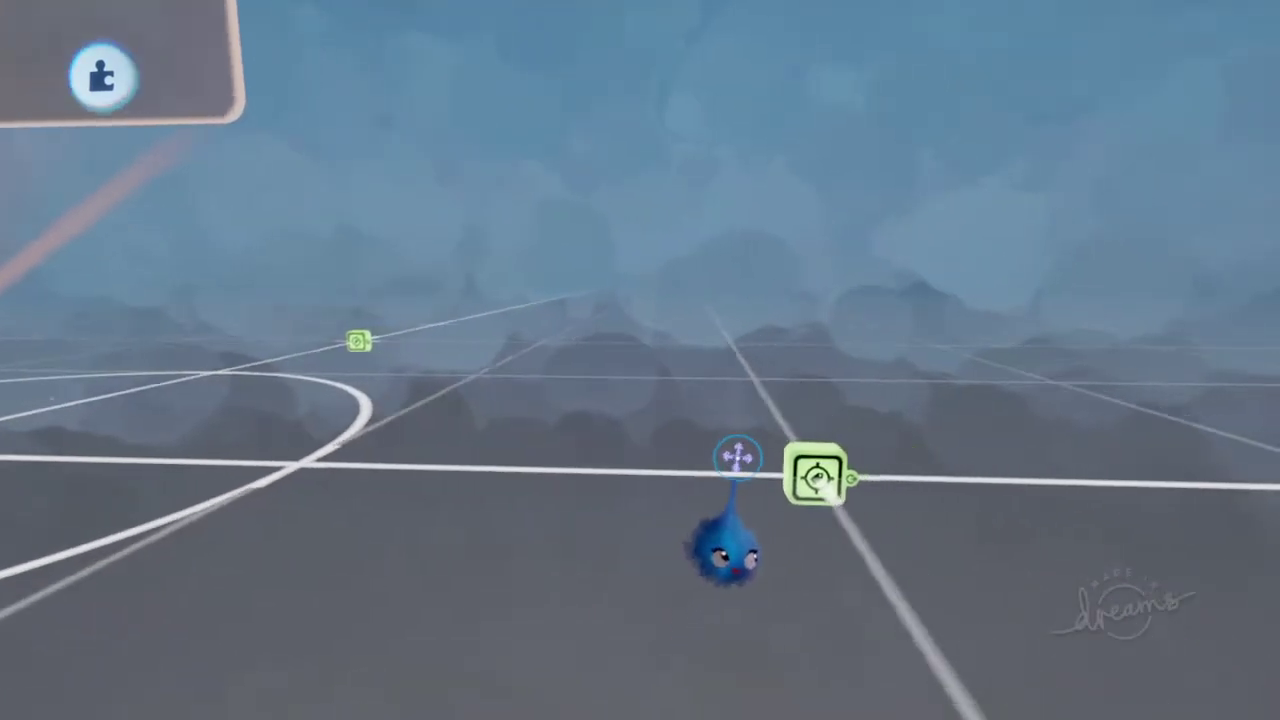
pyautogui.click(703, 478)
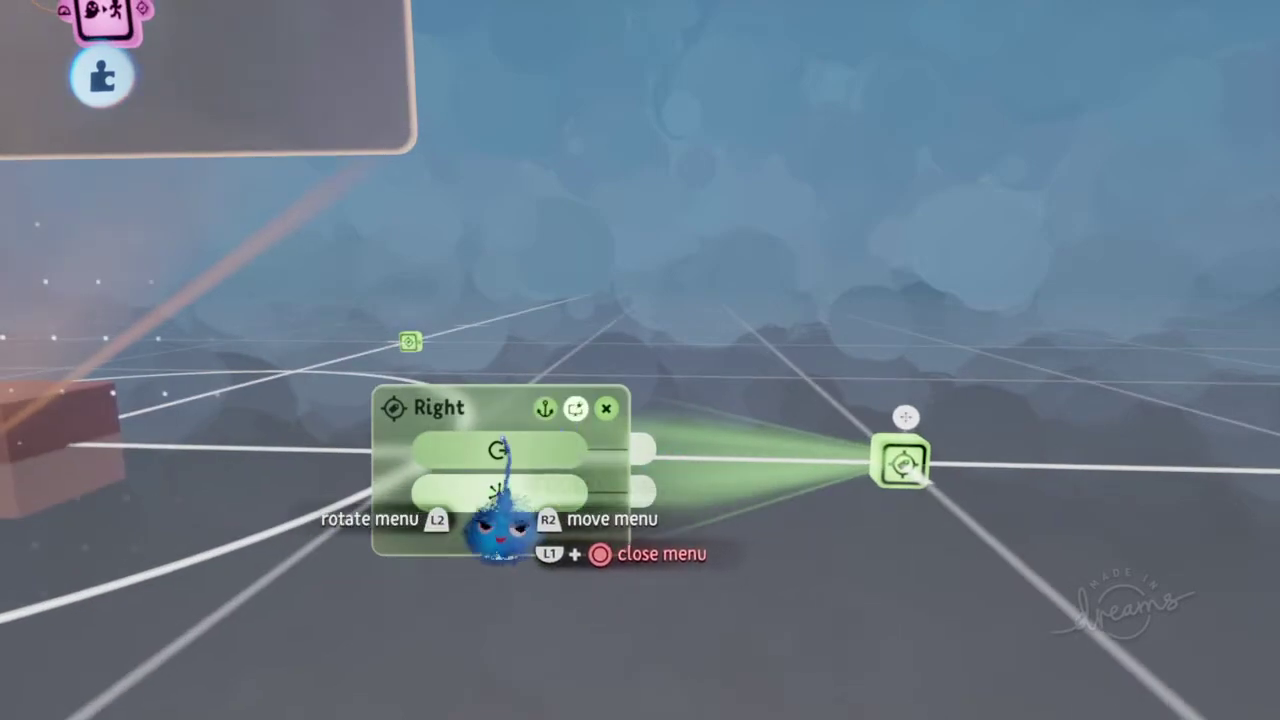
# Close the Right tag's settings and check the Controller Sensor's Possession Mode settings inside the cube's microchip
pyautogui.click(606, 408)
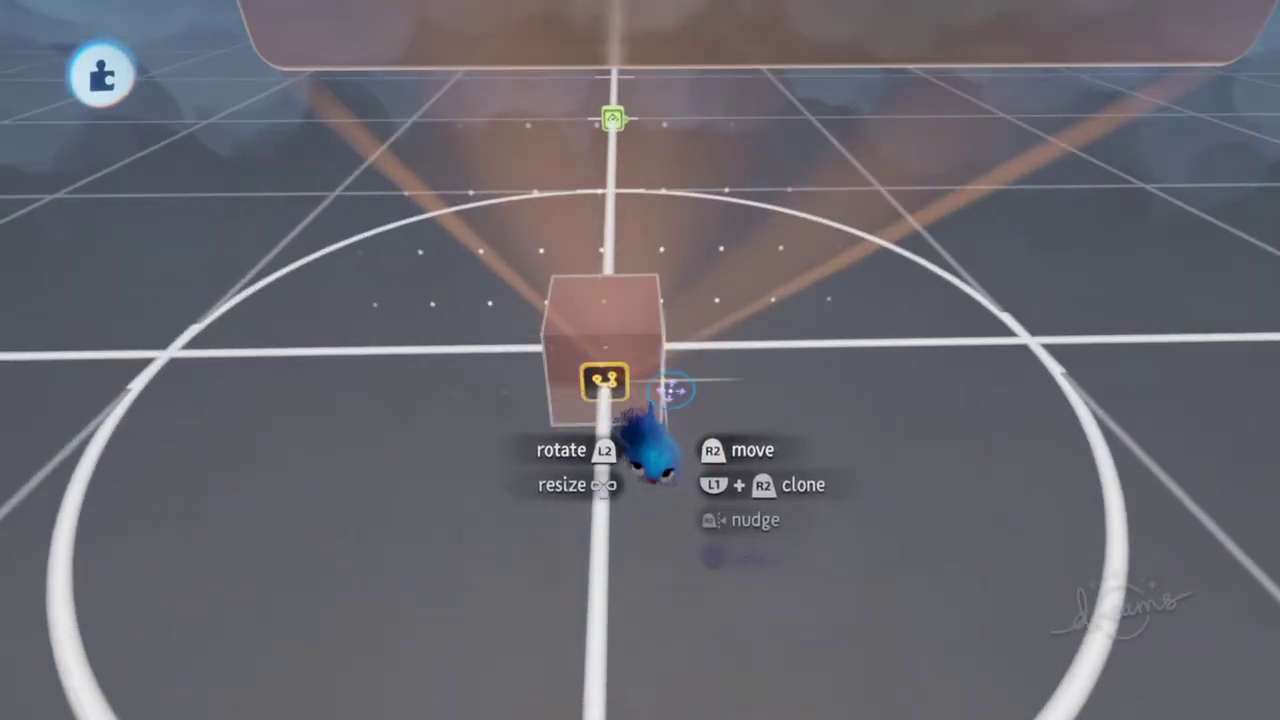
pyautogui.click(635, 425)
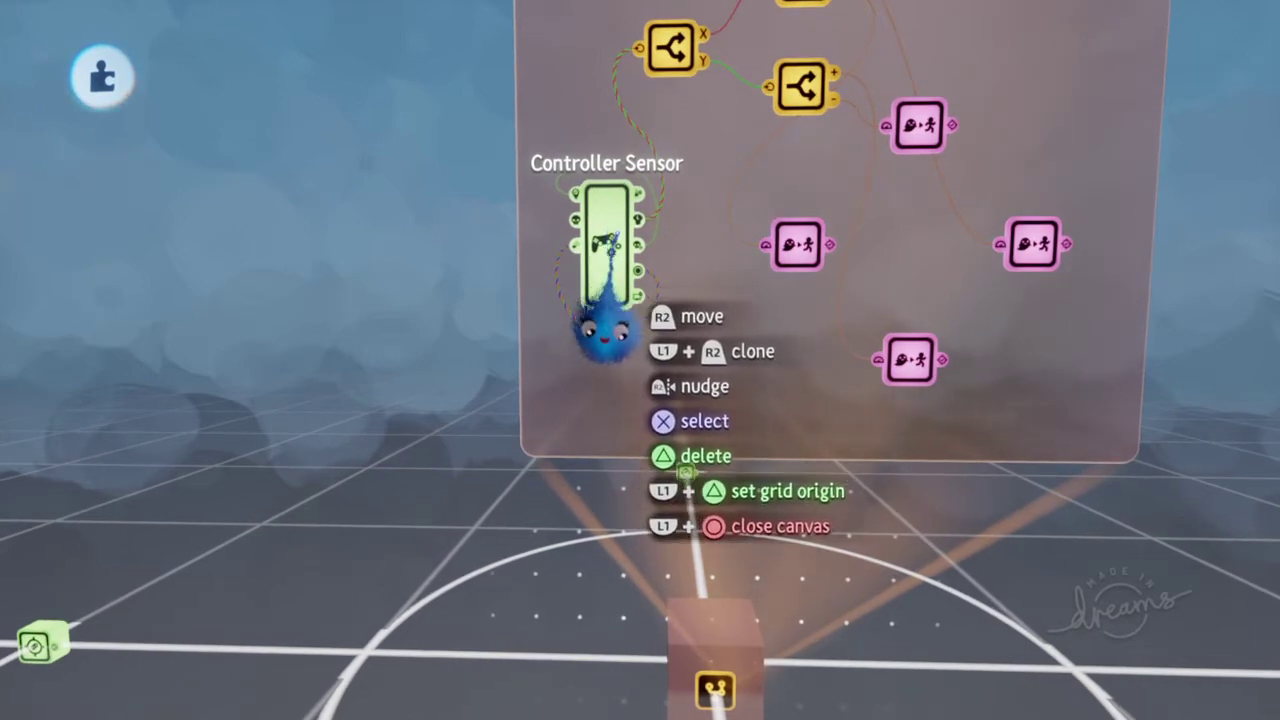
pyautogui.click(612, 222)
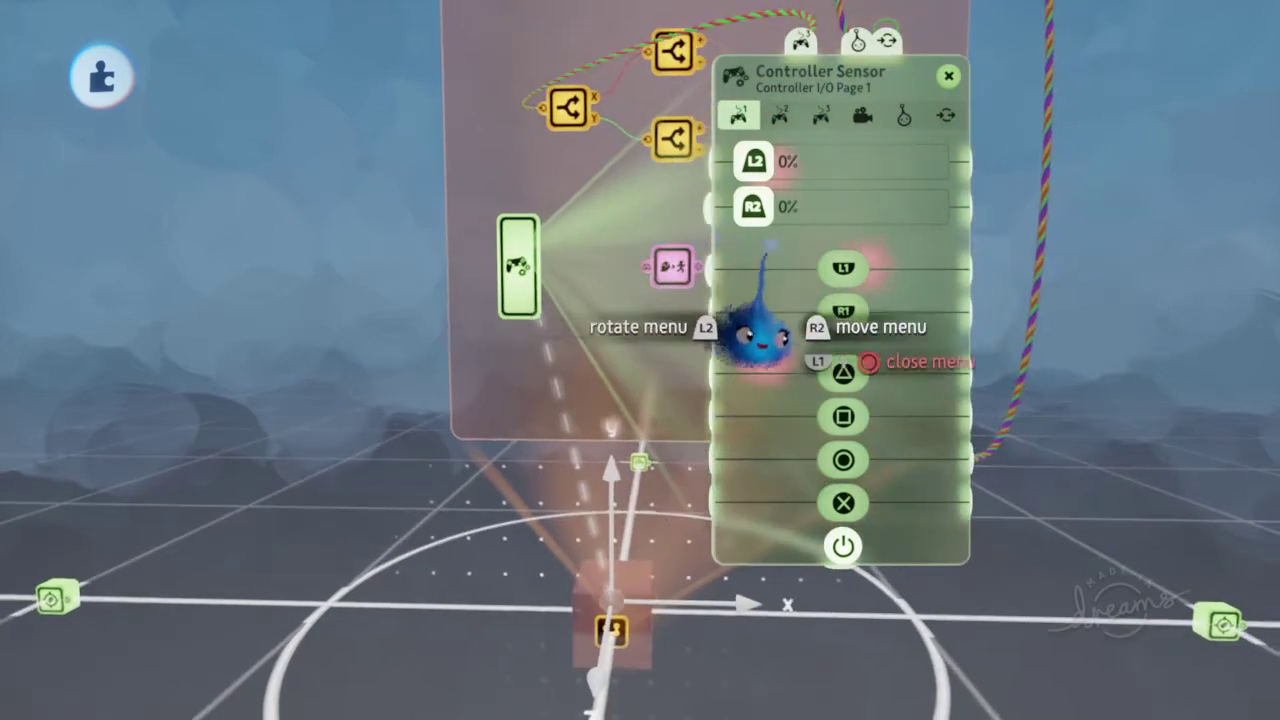
pyautogui.click(903, 115)
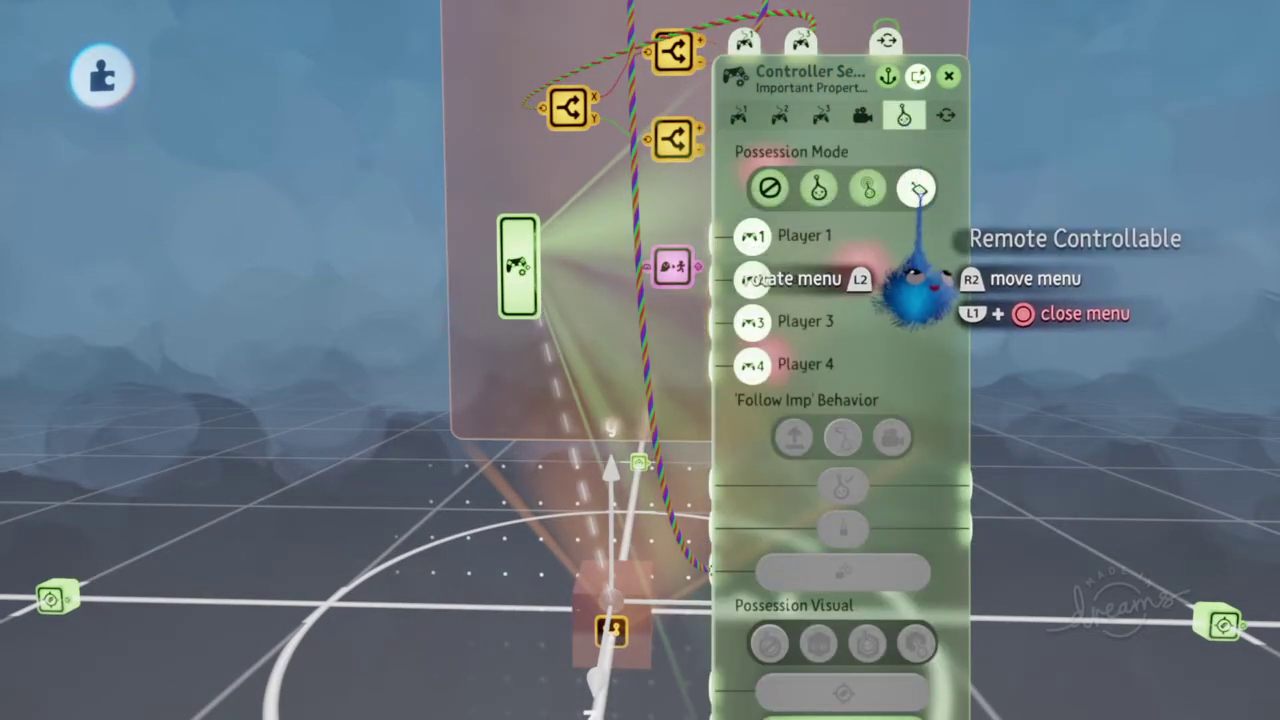
pyautogui.moveTo(917, 190)
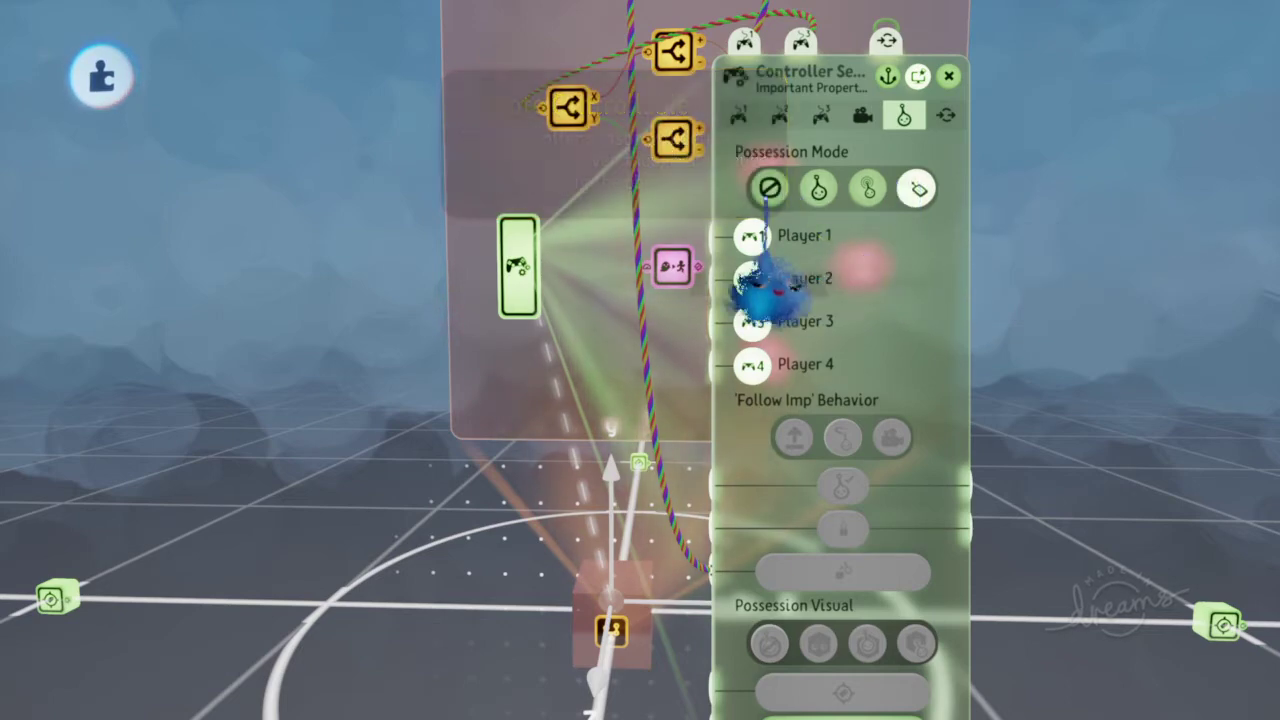
pyautogui.press('Escape')
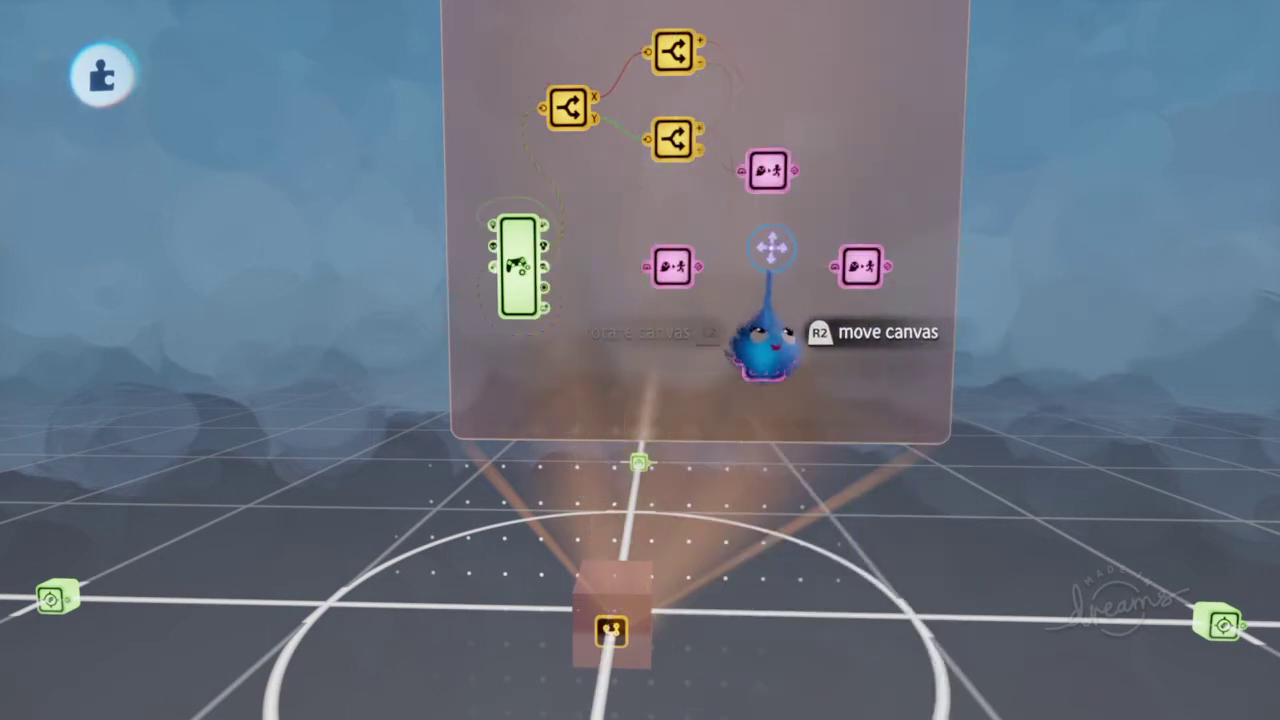
# Examine the Controller Sensor's Left Stick Local output and the wire leading from it to the first splitter
pyautogui.scroll(5, 751, 252)
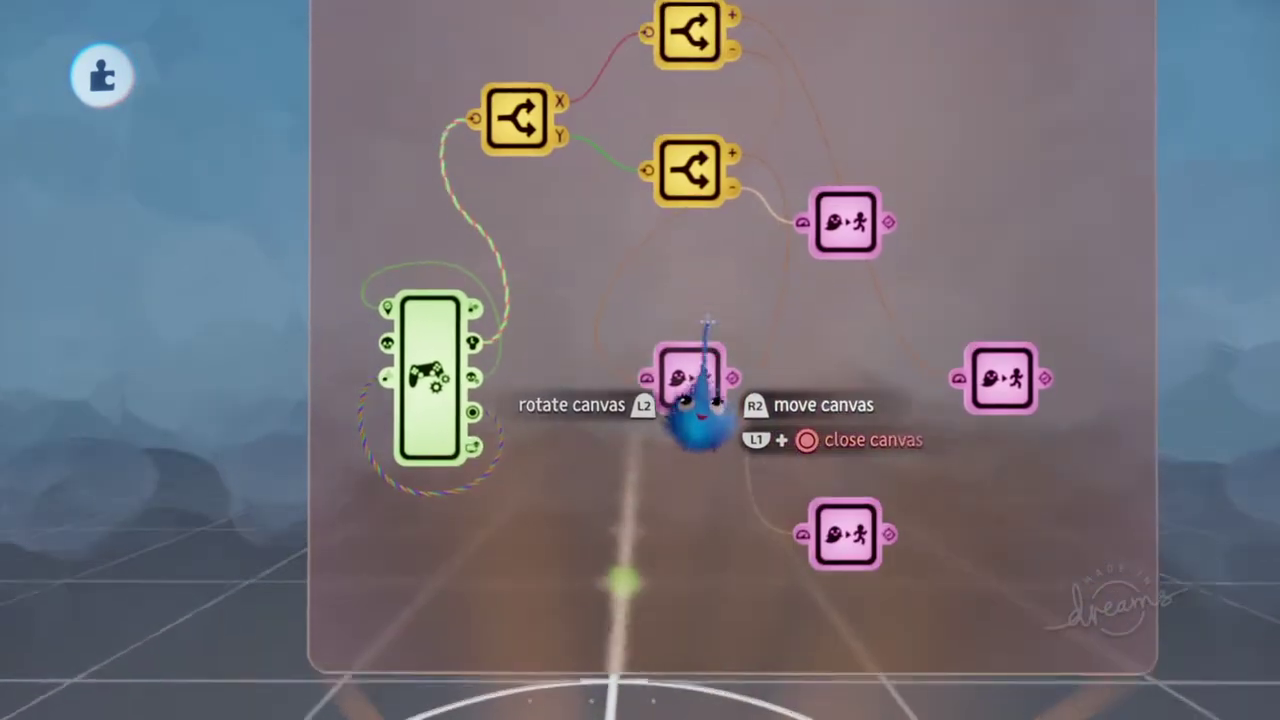
pyautogui.scroll(5, 657, 355)
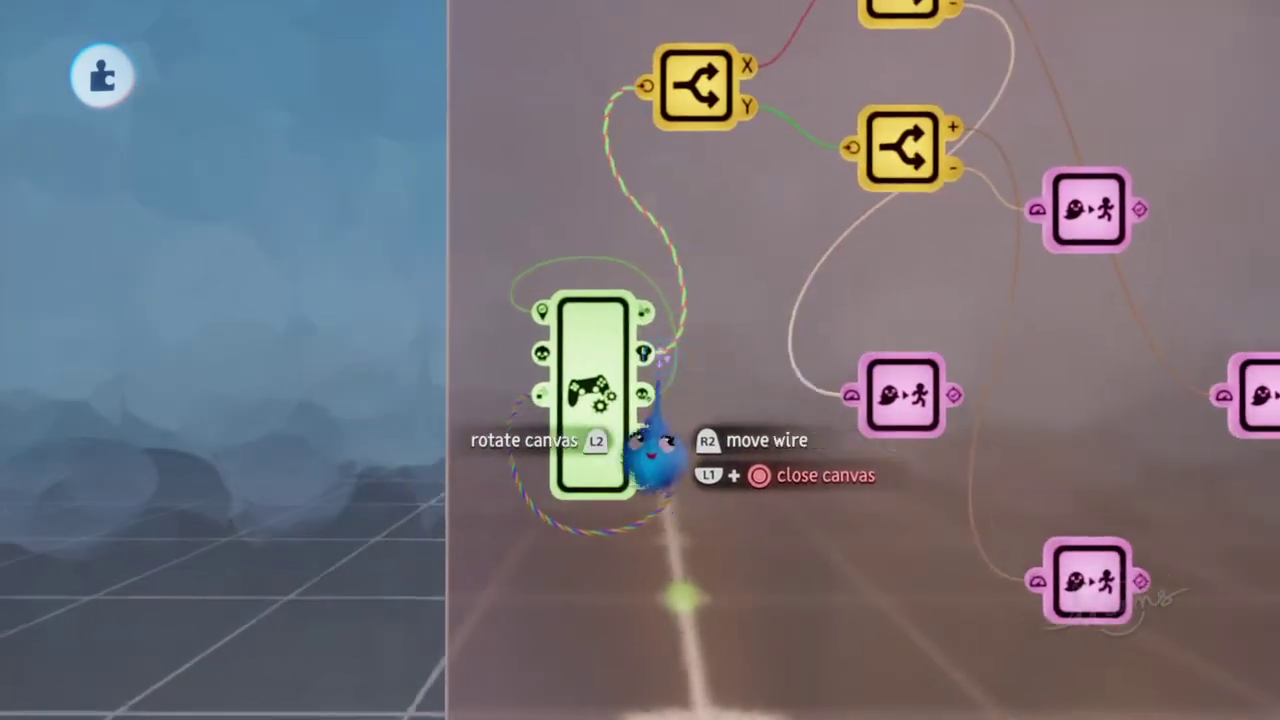
pyautogui.scroll(1, 671, 348)
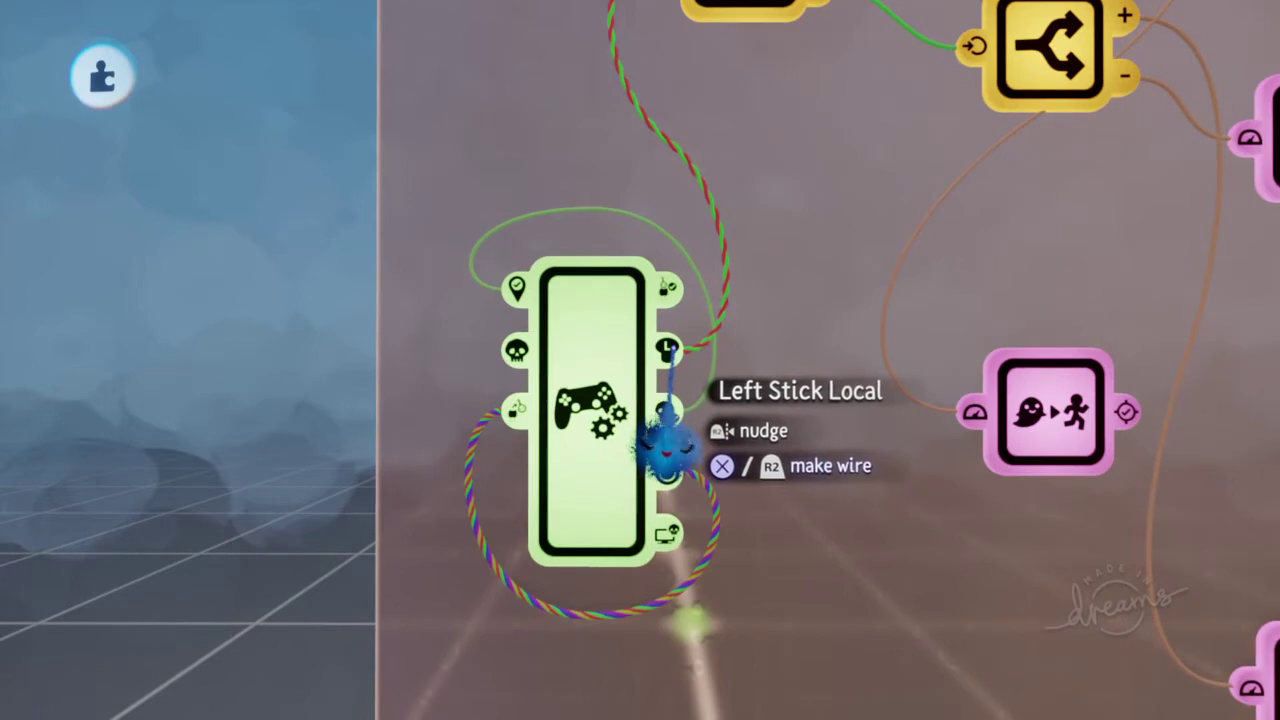
pyautogui.moveTo(663, 450)
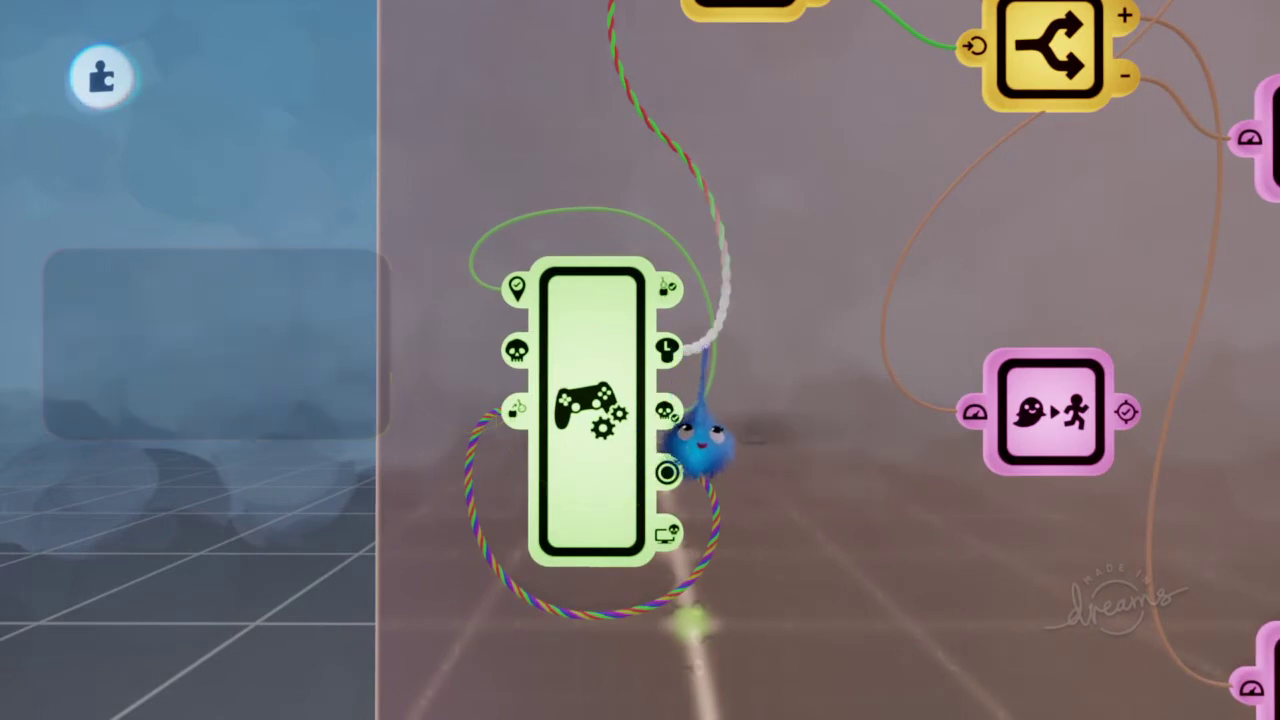
pyautogui.moveTo(669, 349)
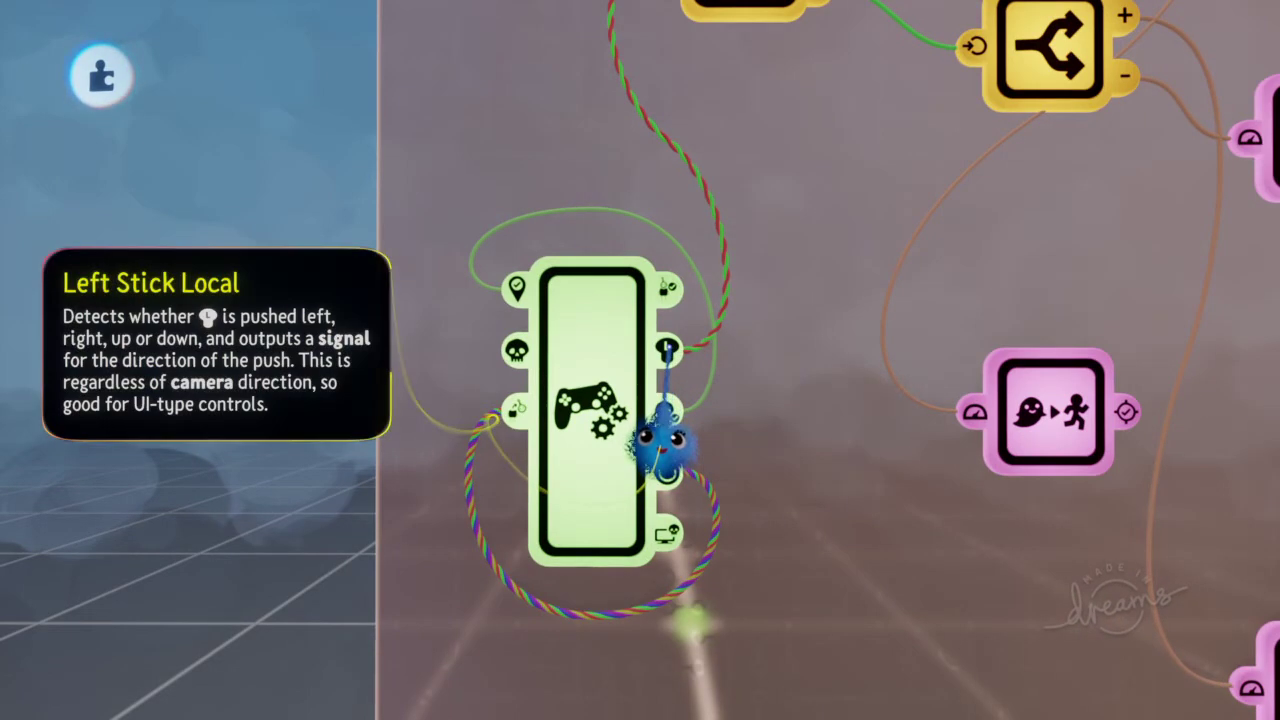
pyautogui.scroll(-5, 672, 349)
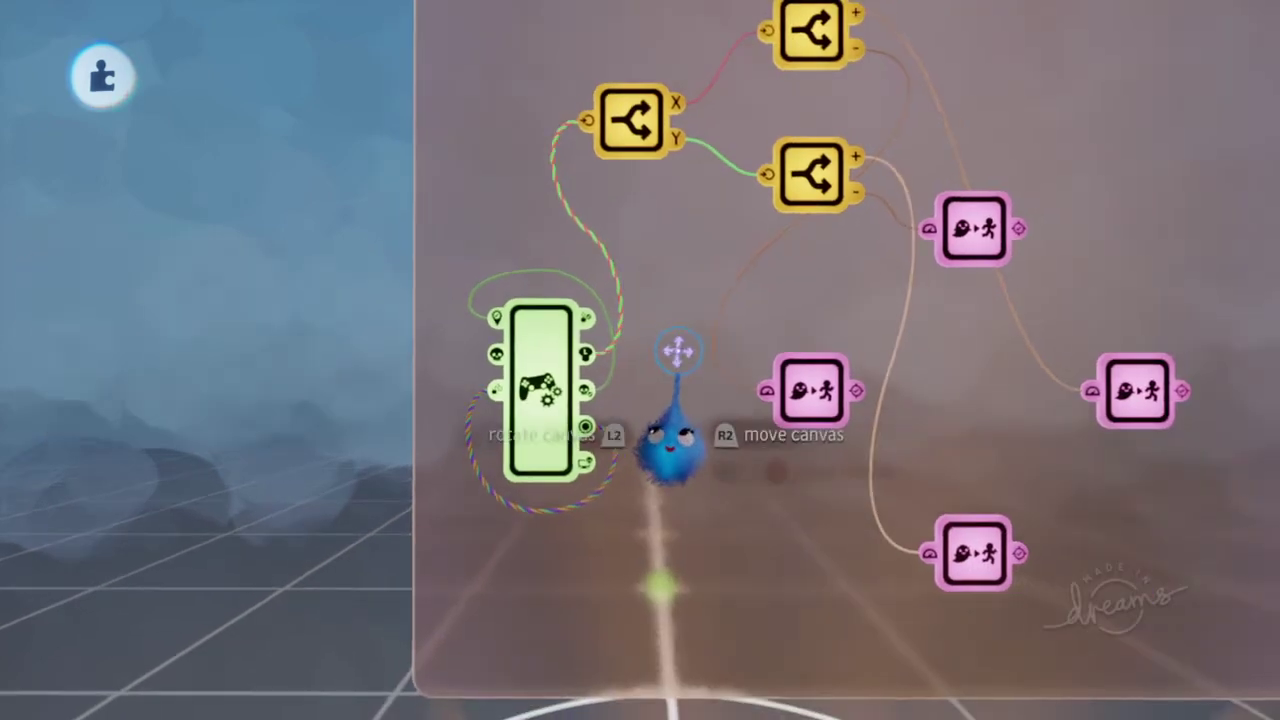
# Follow the wiring from the X/Y splitter through the two plus/minus splitters to the Right follower
pyautogui.scroll(3, 677, 354)
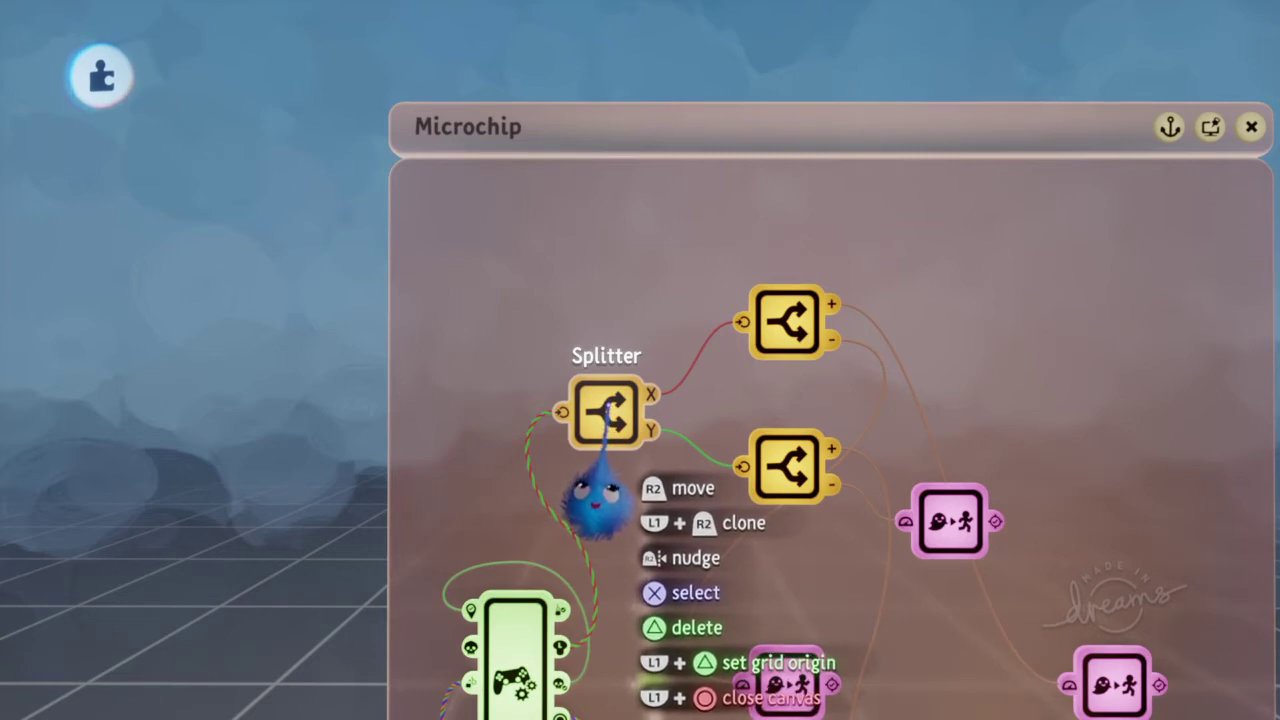
pyautogui.scroll(1, 608, 406)
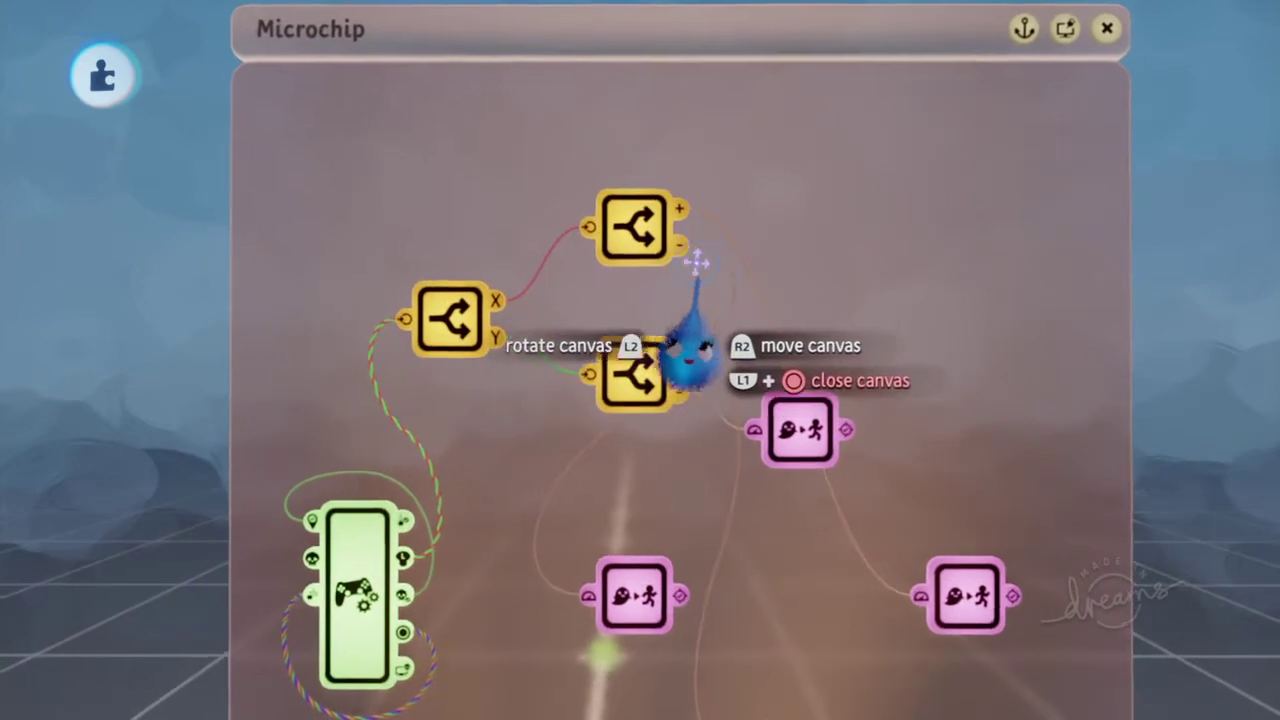
pyautogui.moveTo(672, 300)
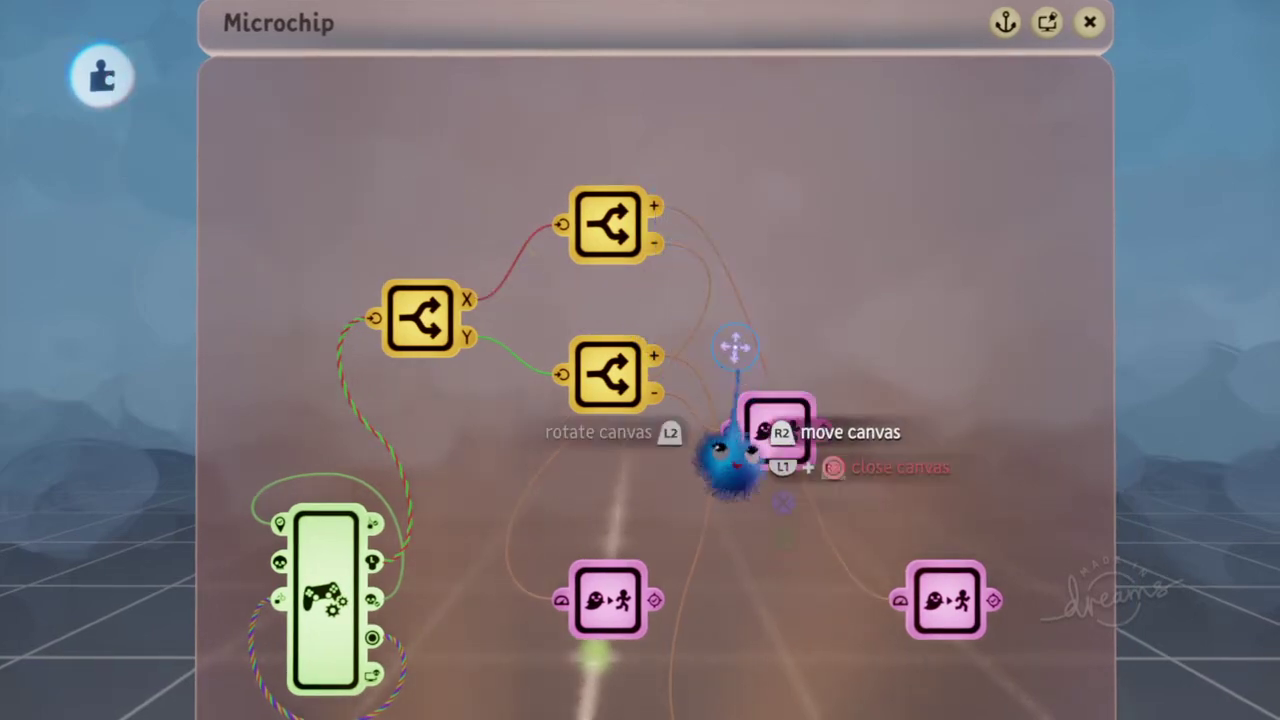
pyautogui.scroll(-3, 734, 380)
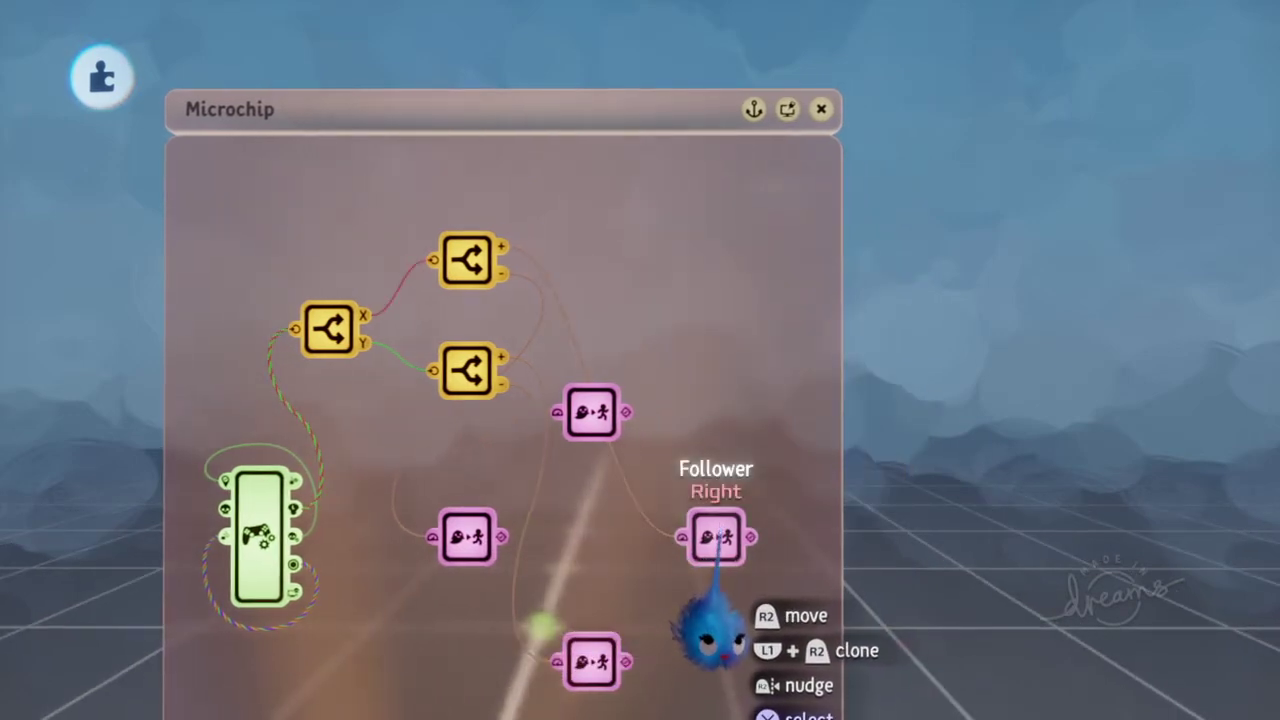
pyautogui.scroll(3, 715, 630)
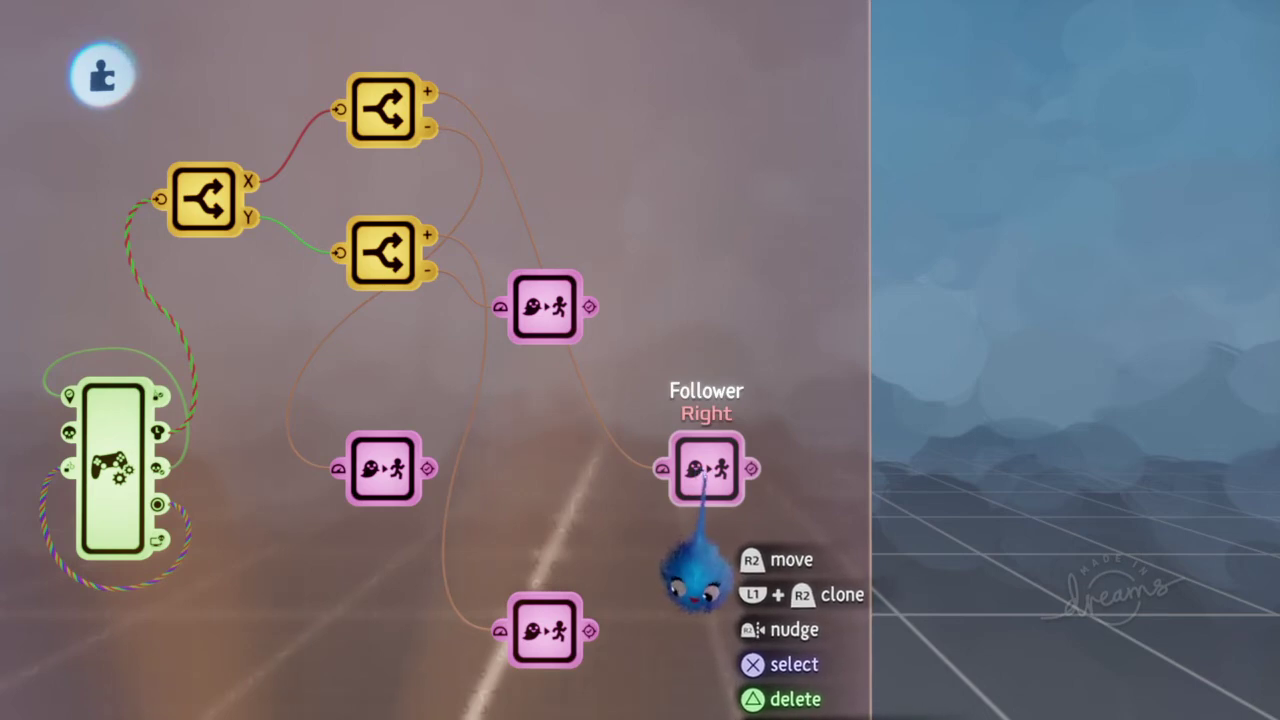
pyautogui.scroll(-3, 705, 476)
pyautogui.scroll(2, 688, 530)
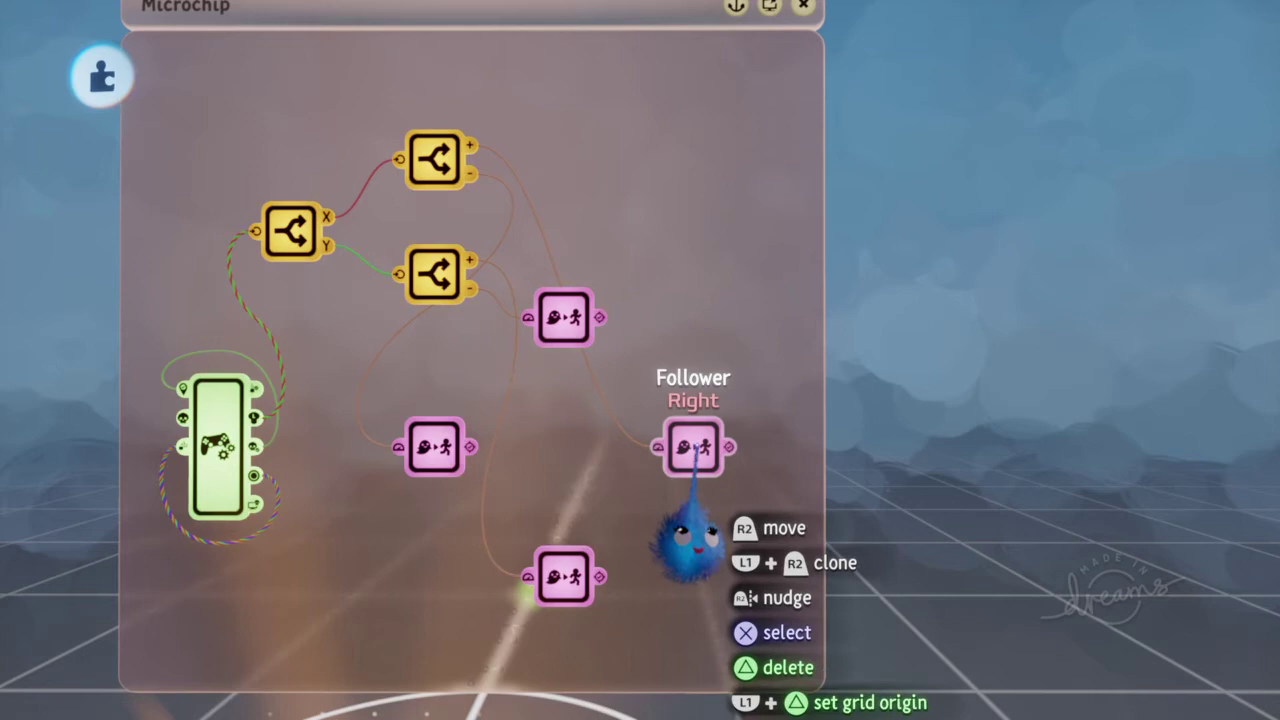
pyautogui.scroll(2, 688, 540)
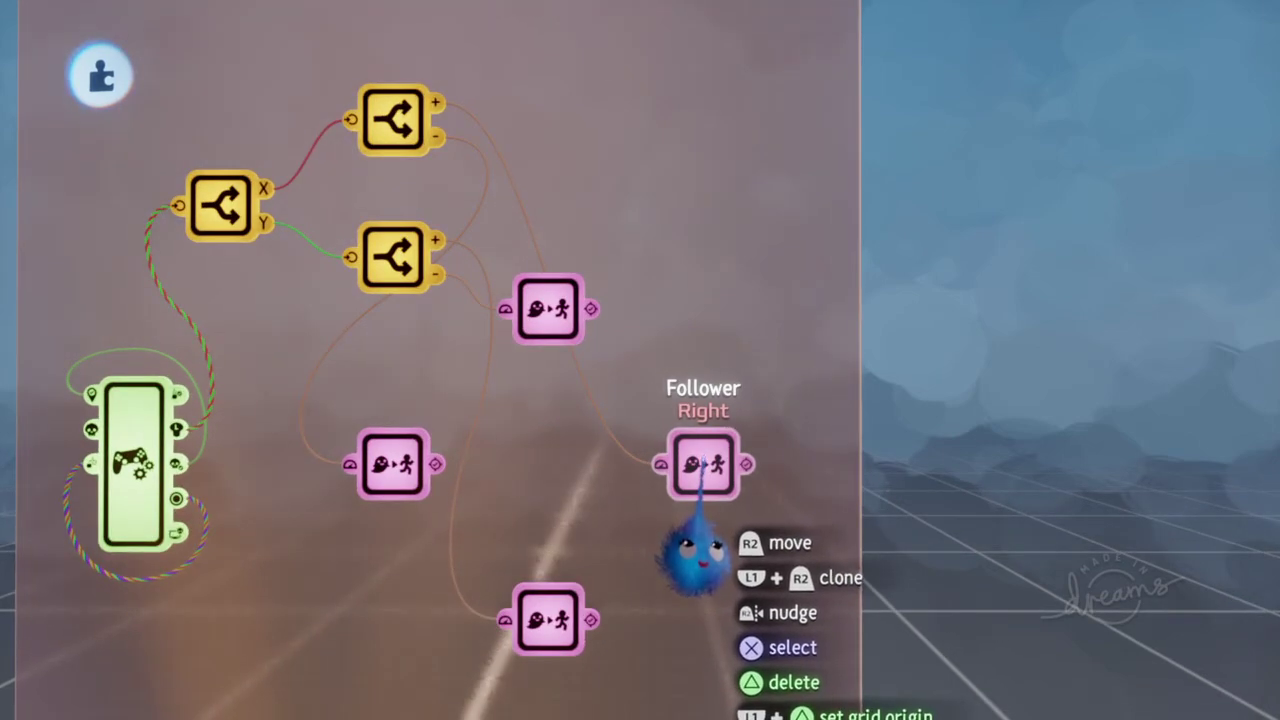
# Review the Right follower's strength, damping, follow mode, speed and tag name settings, and close them
pyautogui.click(704, 463)
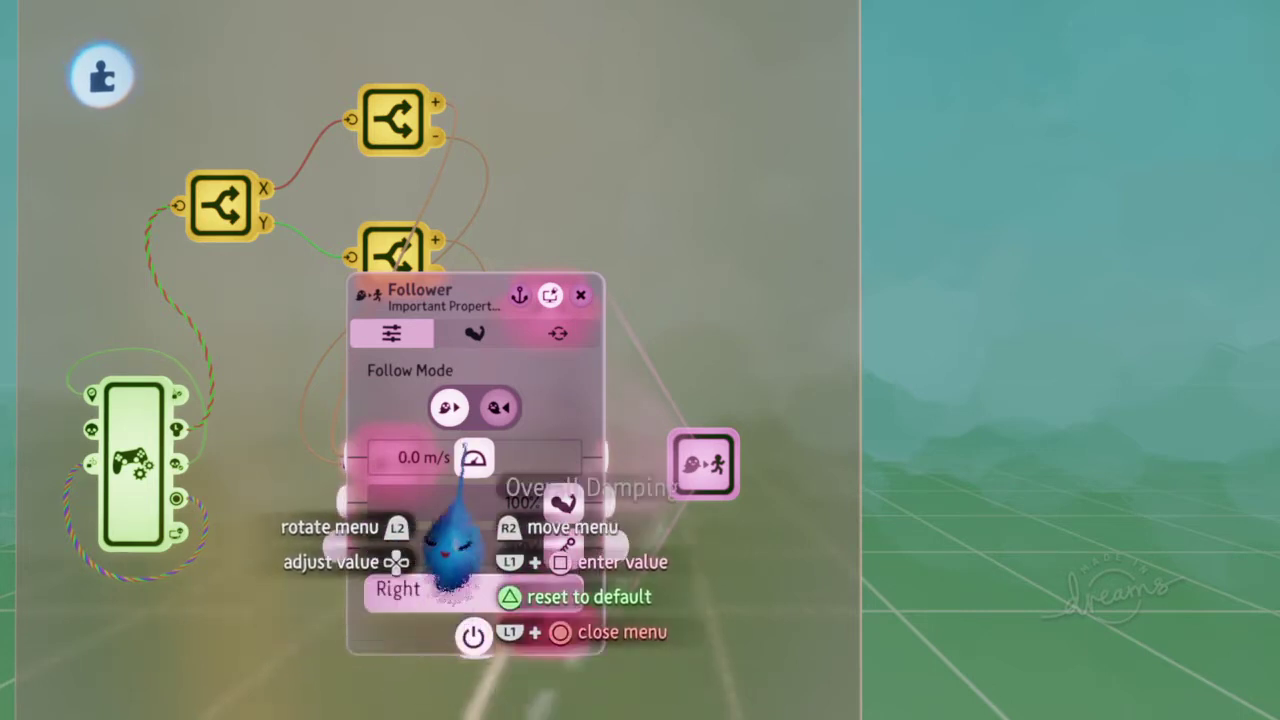
pyautogui.click(480, 334)
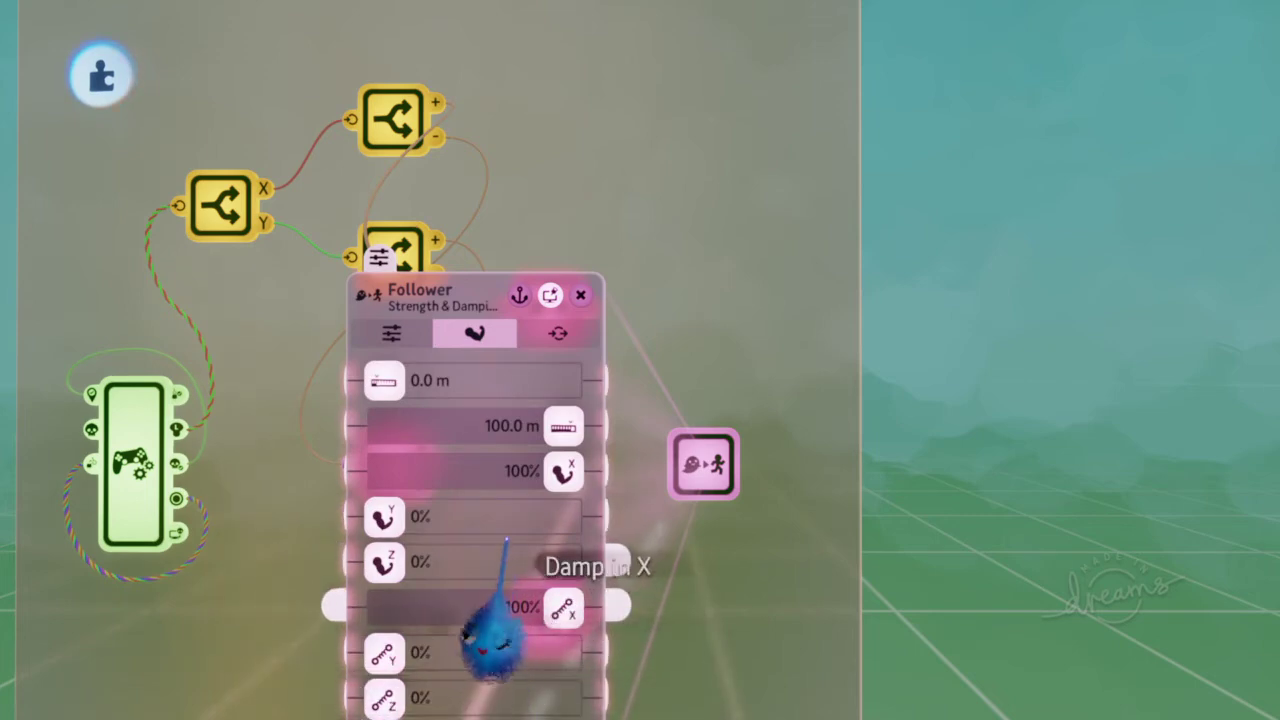
pyautogui.moveTo(506, 540); pyautogui.dragTo(536, 310)
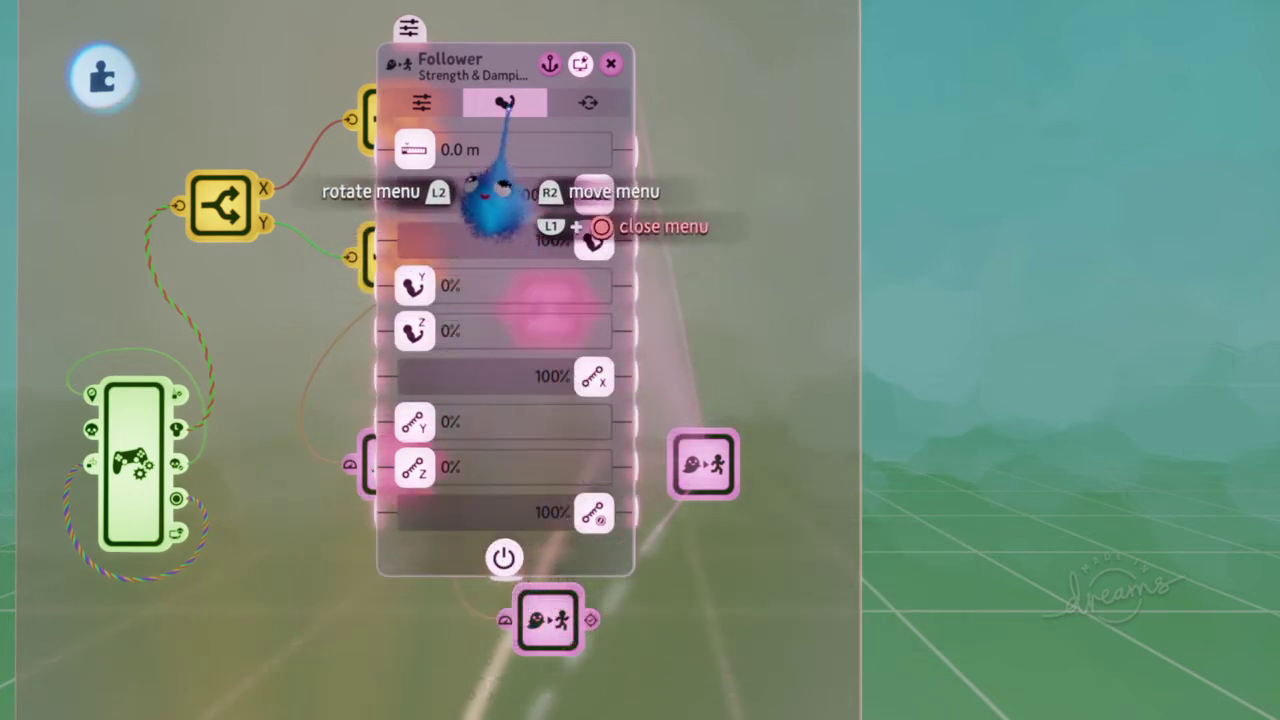
pyautogui.click(421, 102)
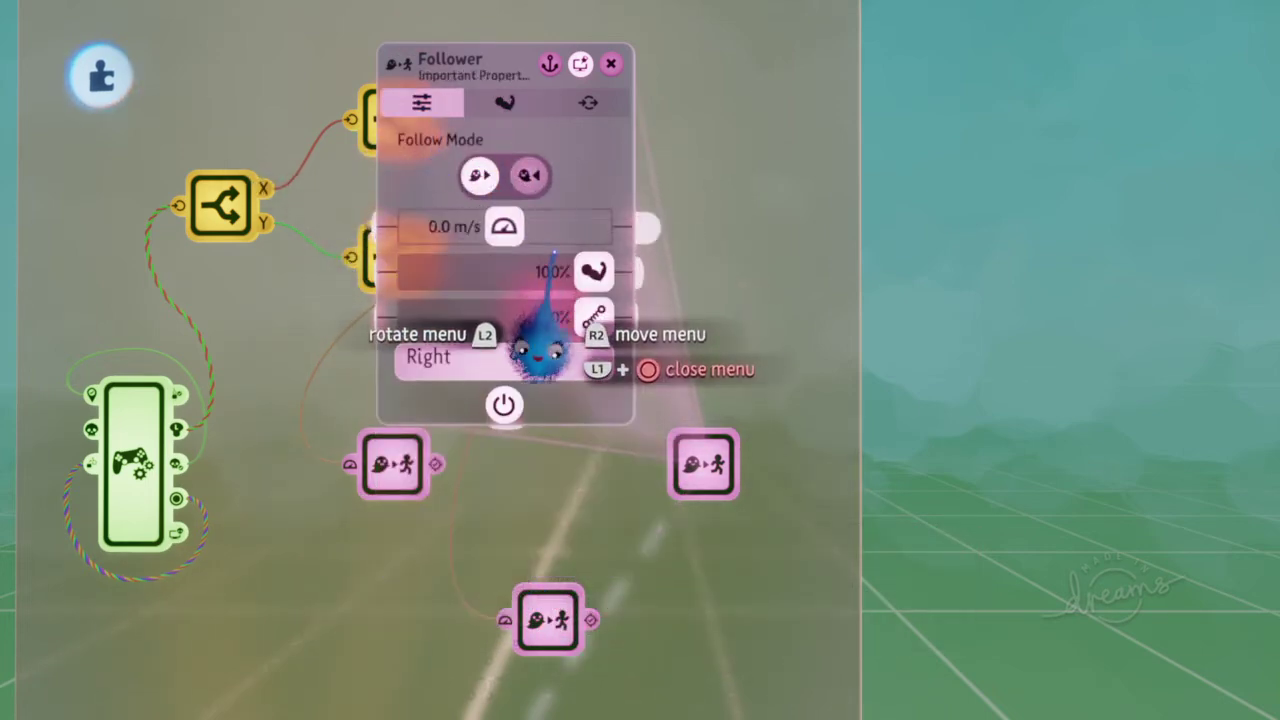
pyautogui.click(546, 226)
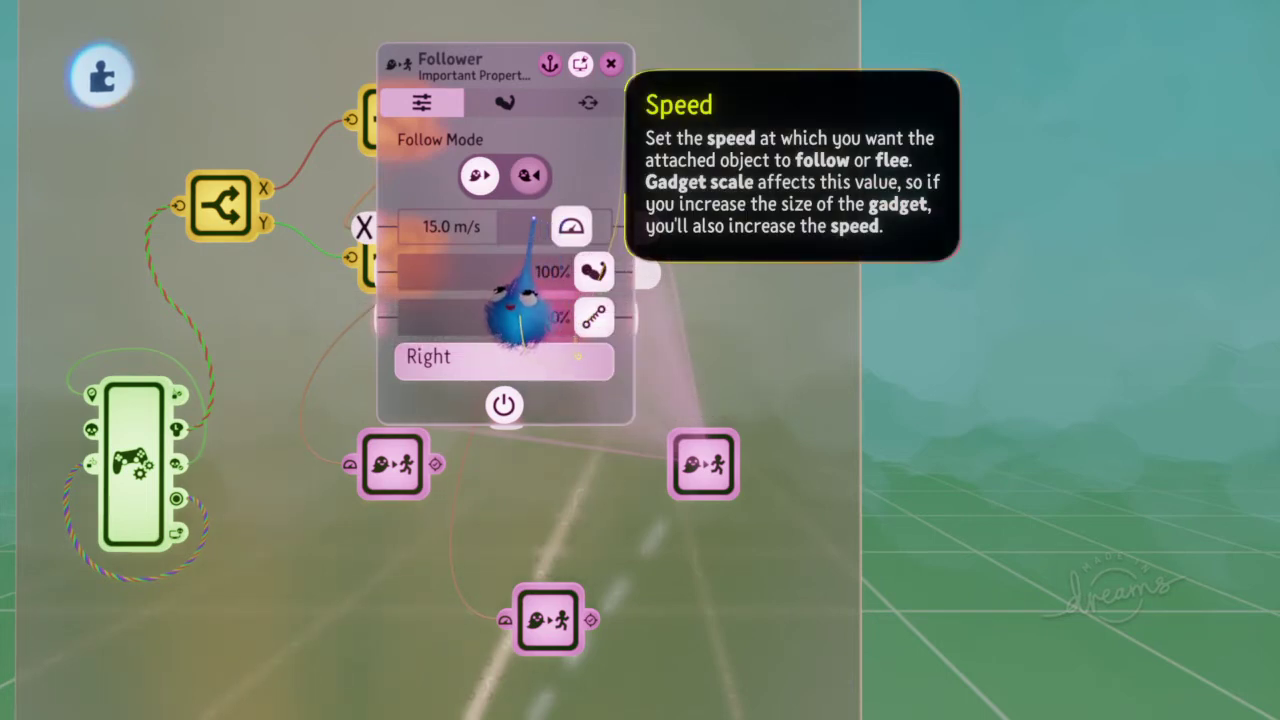
pyautogui.click(517, 229)
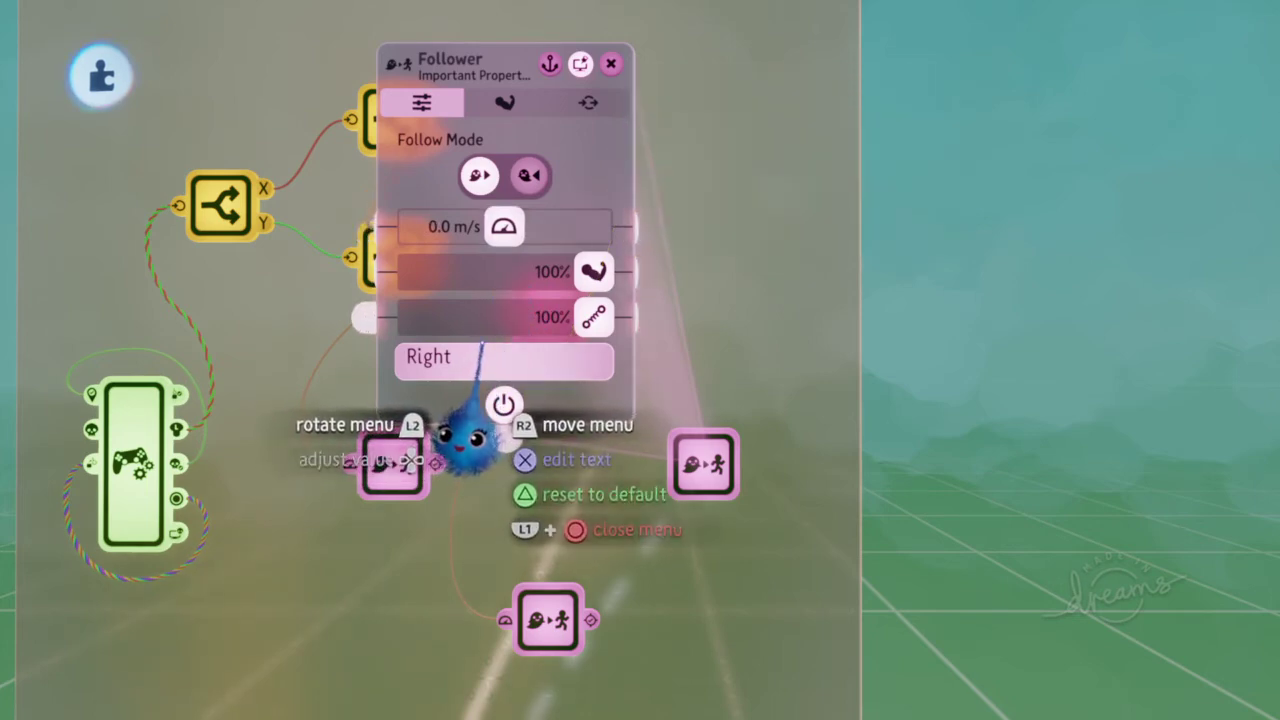
pyautogui.press('Escape')
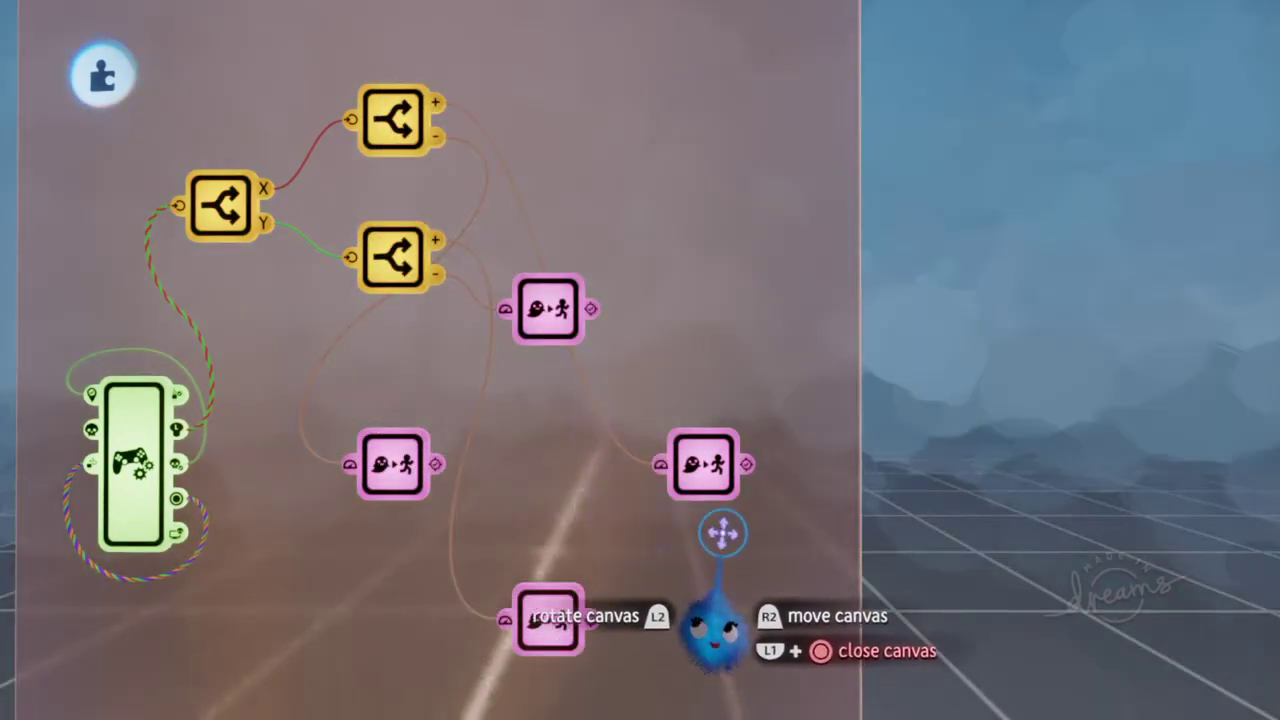
# Try routing the minus output of the Y-axis splitter to the Up follower's Power input
pyautogui.scroll(-3, 749, 563)
pyautogui.scroll(3, 714, 485)
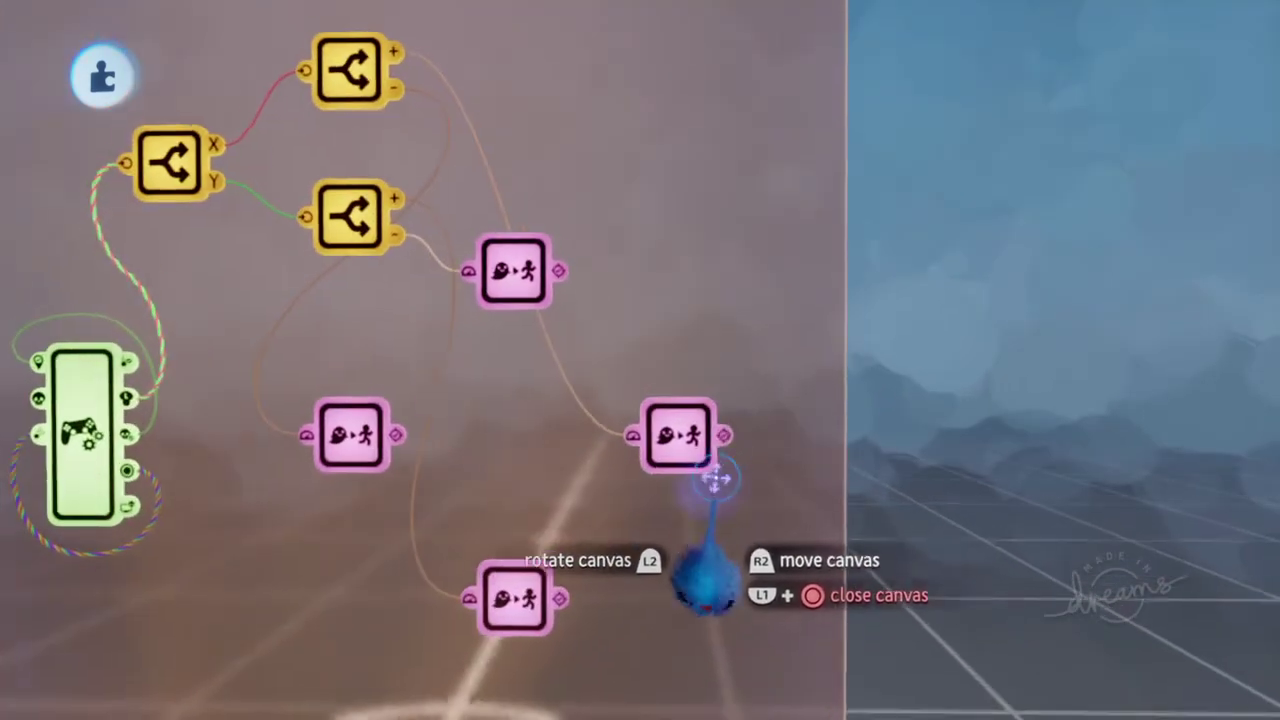
pyautogui.scroll(-4, 718, 480)
pyautogui.moveTo(719, 445); pyautogui.dragTo(727, 257)
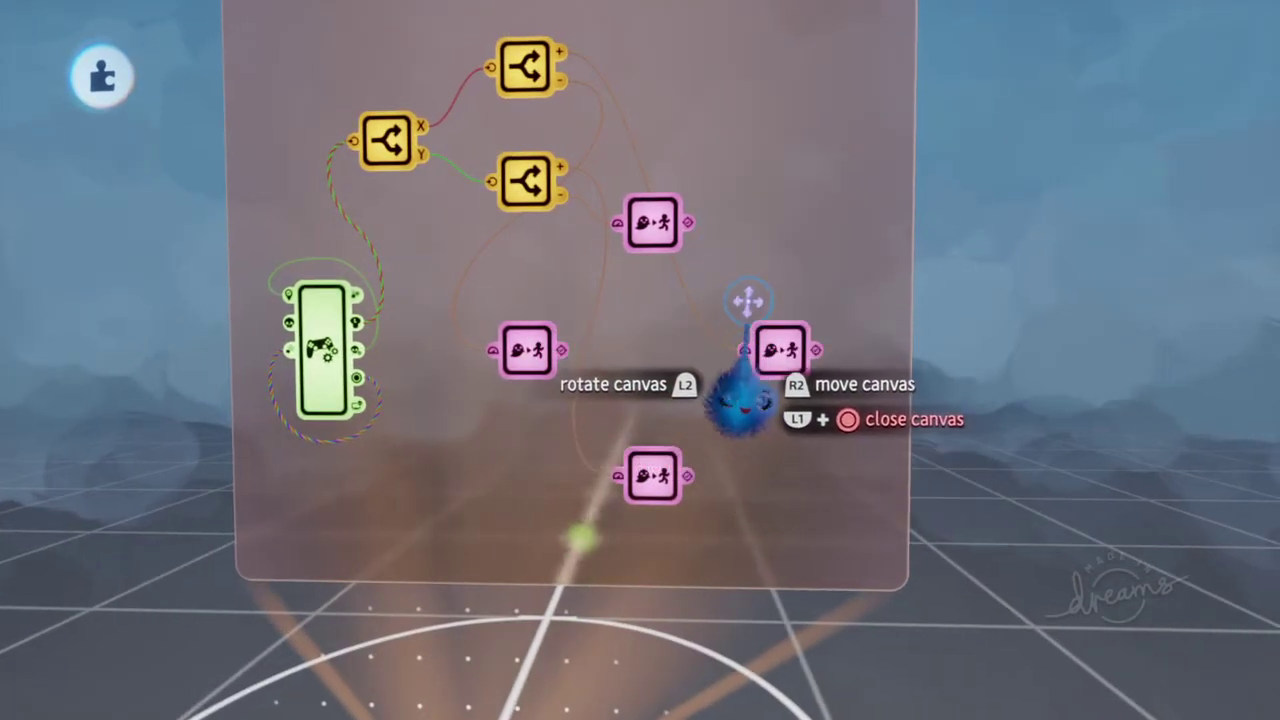
pyautogui.moveTo(748, 300); pyautogui.dragTo(660, 188, button='middle')
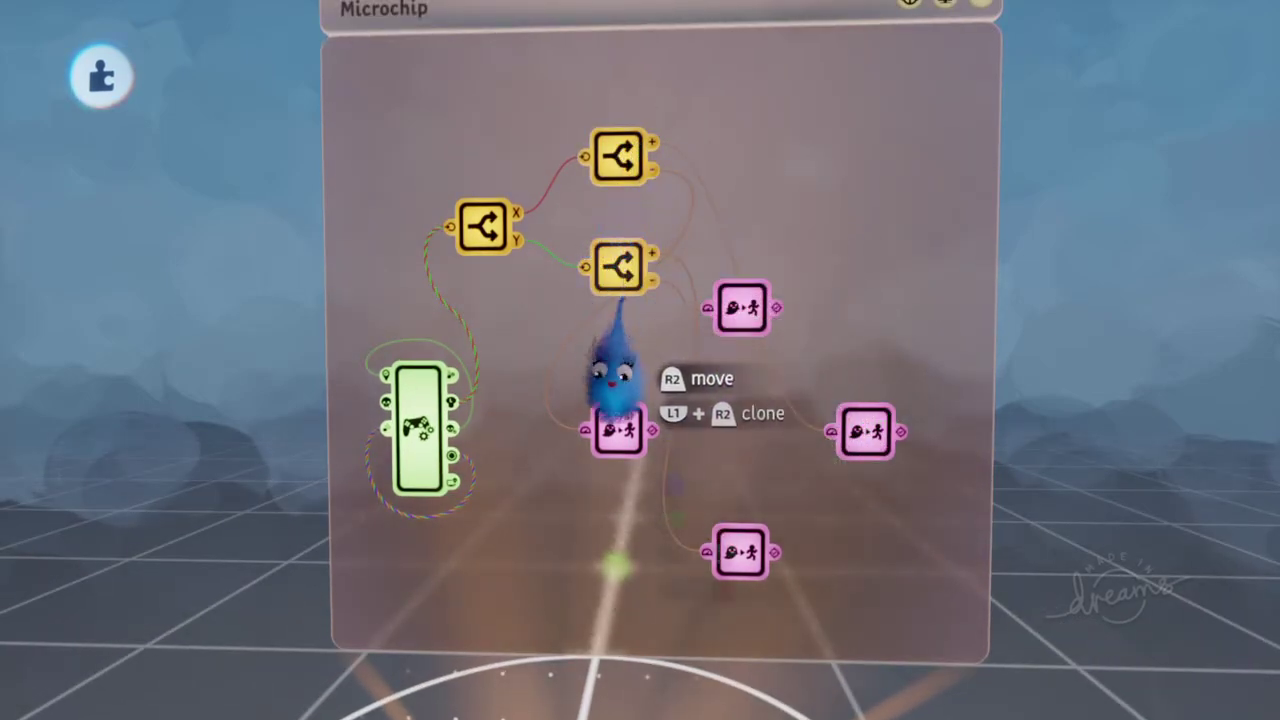
pyautogui.moveTo(717, 363); pyautogui.dragTo(600, 189, button='middle')
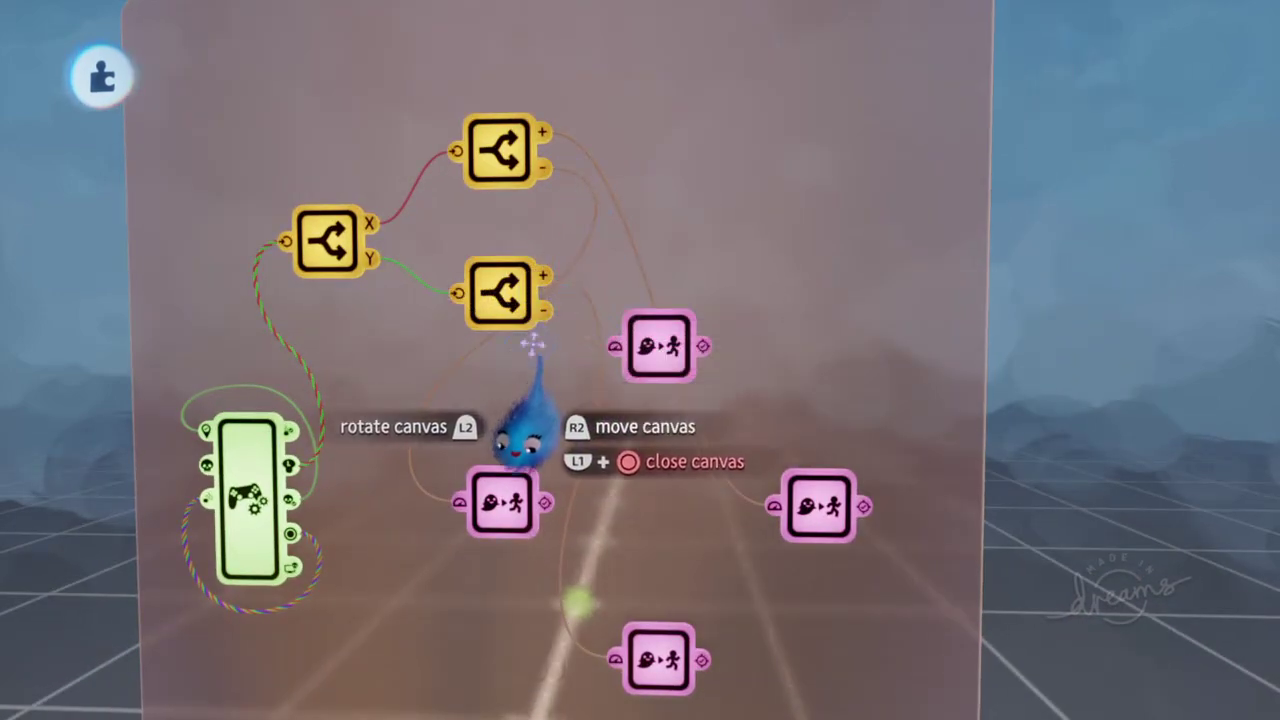
pyautogui.moveTo(459, 502)
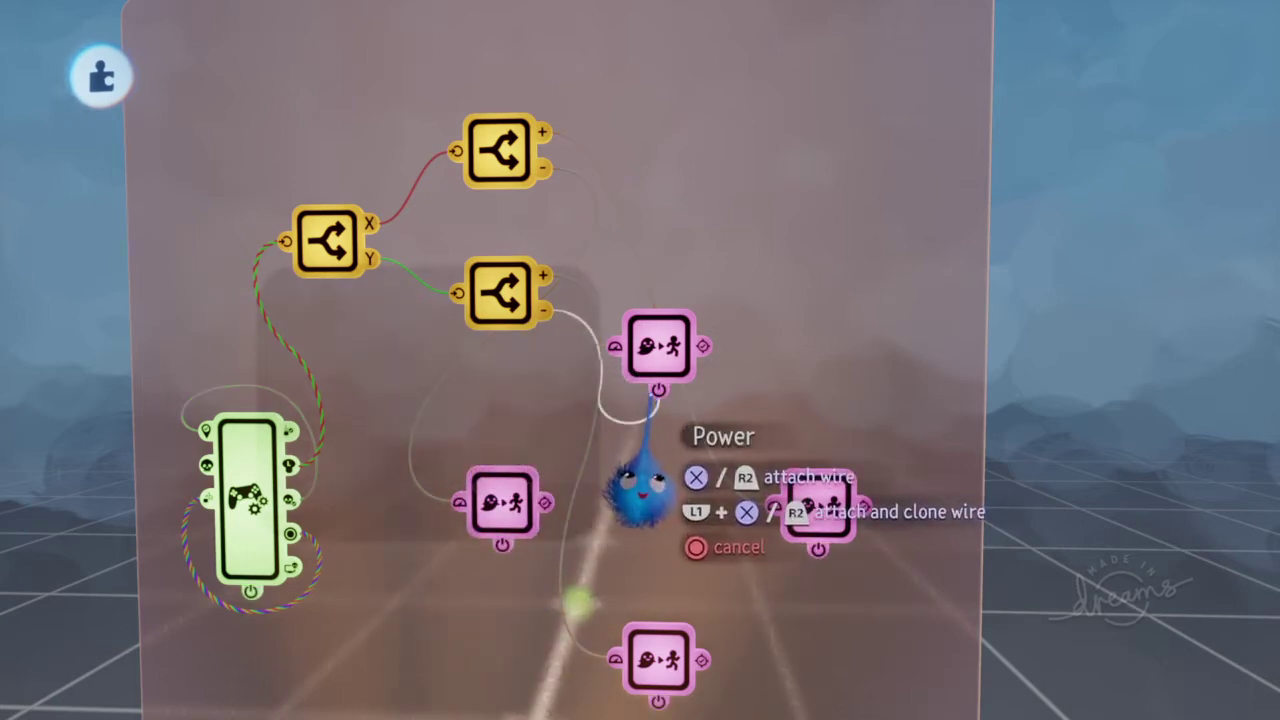
pyautogui.press('Escape')
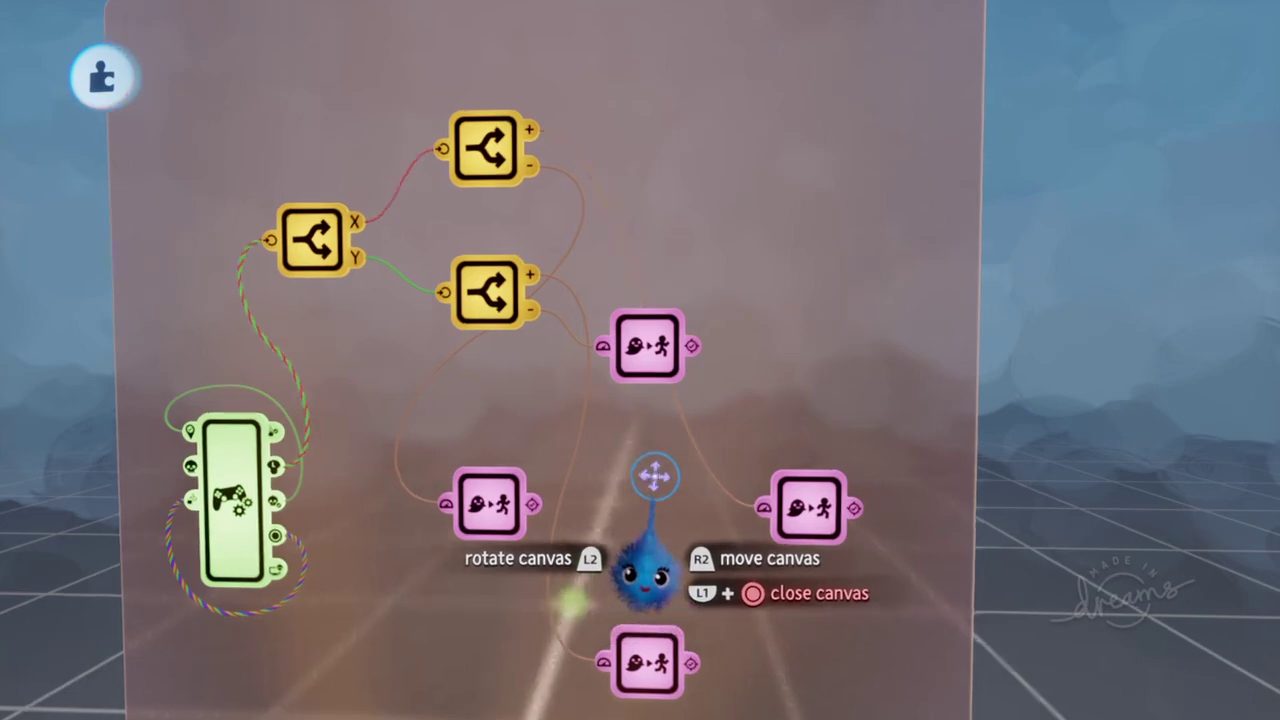
# Look over the tags placed around the cube and open the Strength & Damping settings of the leftmost follower in the microchip
pyautogui.scroll(-5, 643, 457)
pyautogui.moveTo(669, 547); pyautogui.dragTo(734, 357, button='middle')
pyautogui.scroll(-4, 745, 293)
pyautogui.scroll(5, 753, 300)
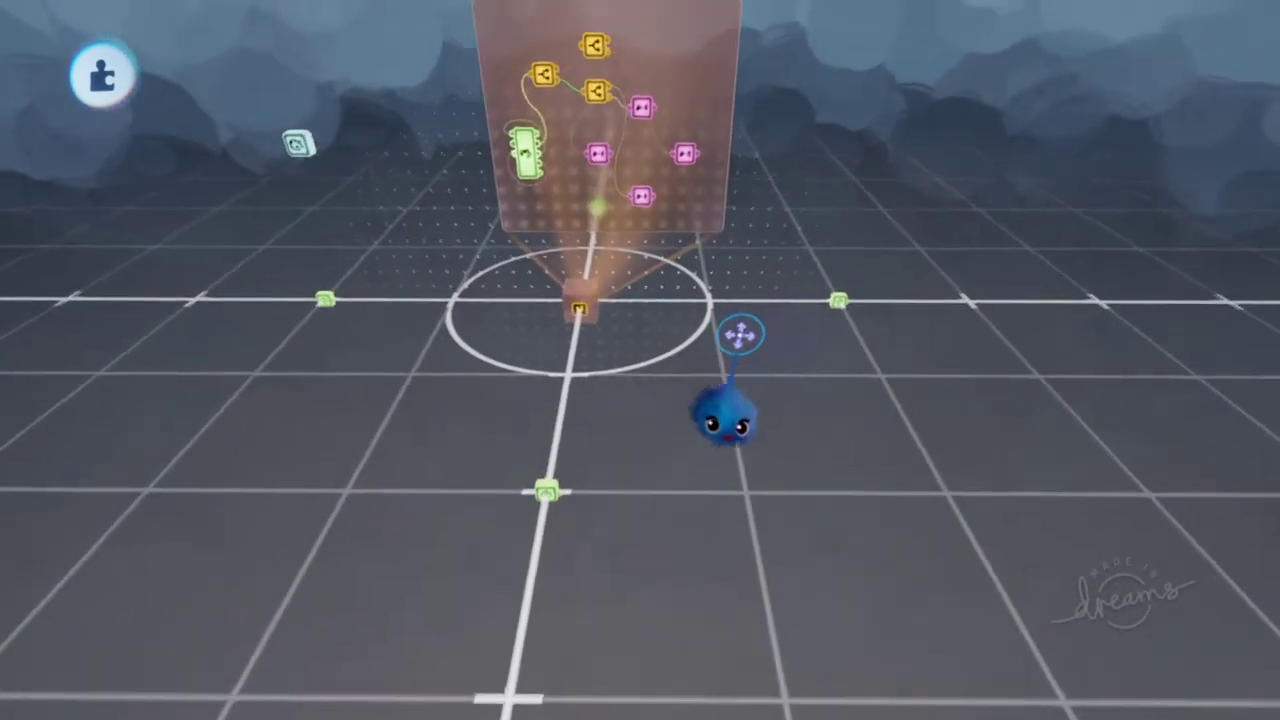
pyautogui.scroll(3, 703, 316)
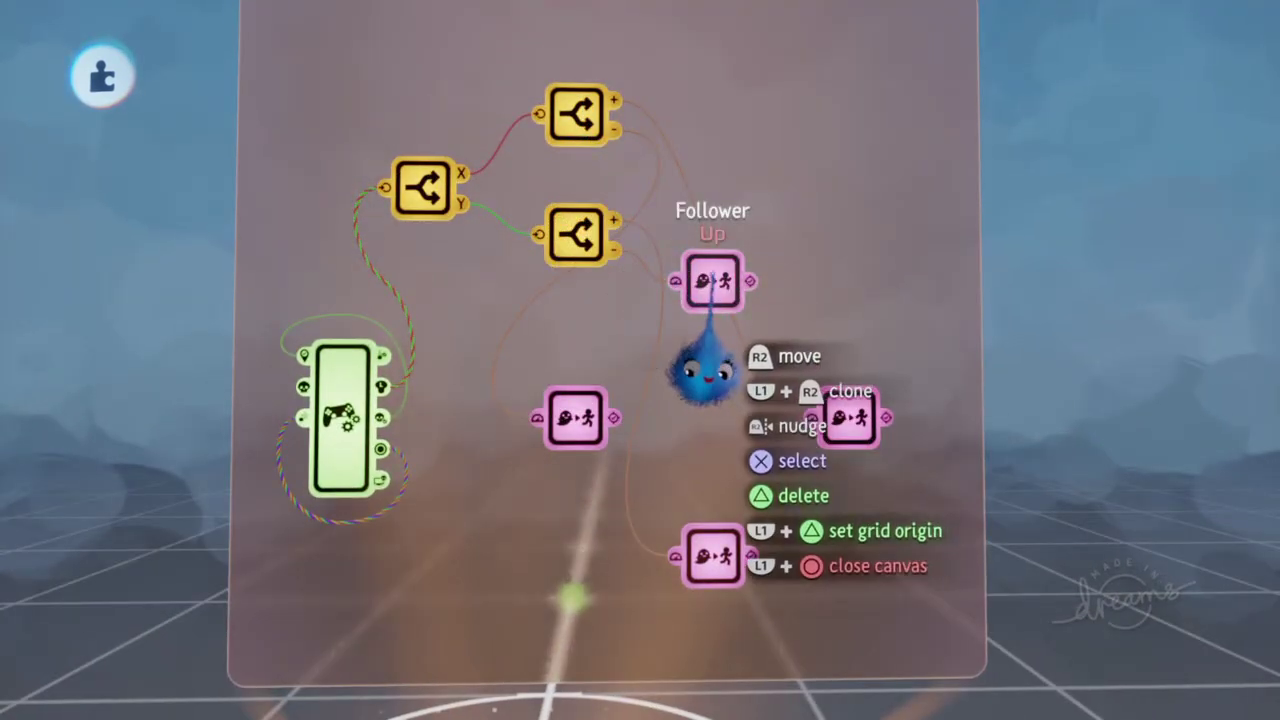
pyautogui.click(576, 418)
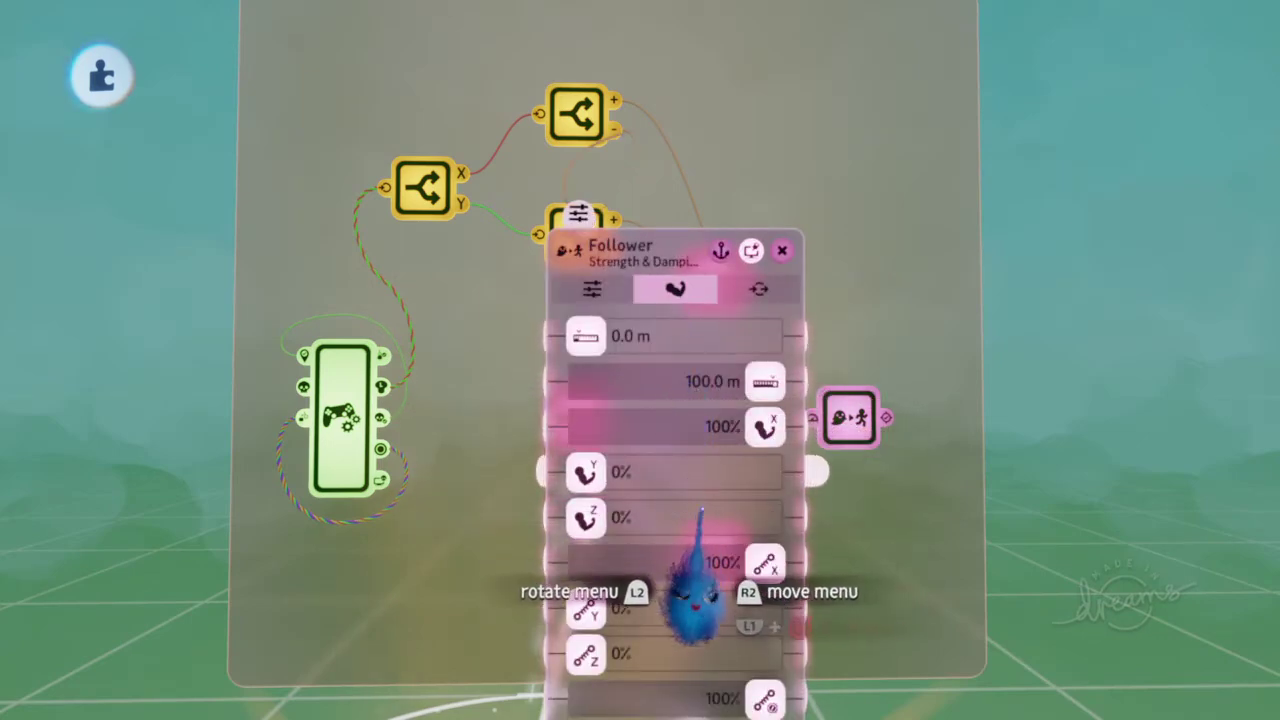
# Review the leftmost follower's distance, X/Y/Z strength and damping settings, and close them
pyautogui.scroll(-5, 698, 500)
pyautogui.moveTo(675, 500); pyautogui.dragTo(660, 278)
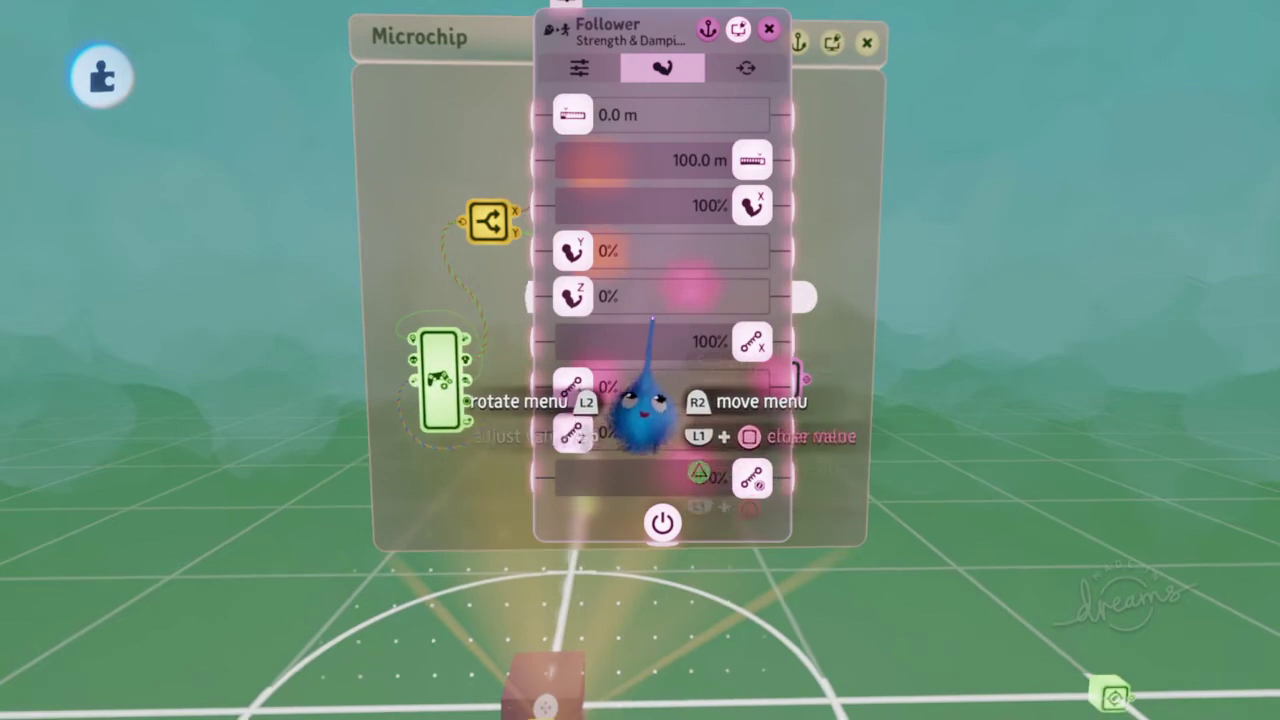
pyautogui.press('Escape')
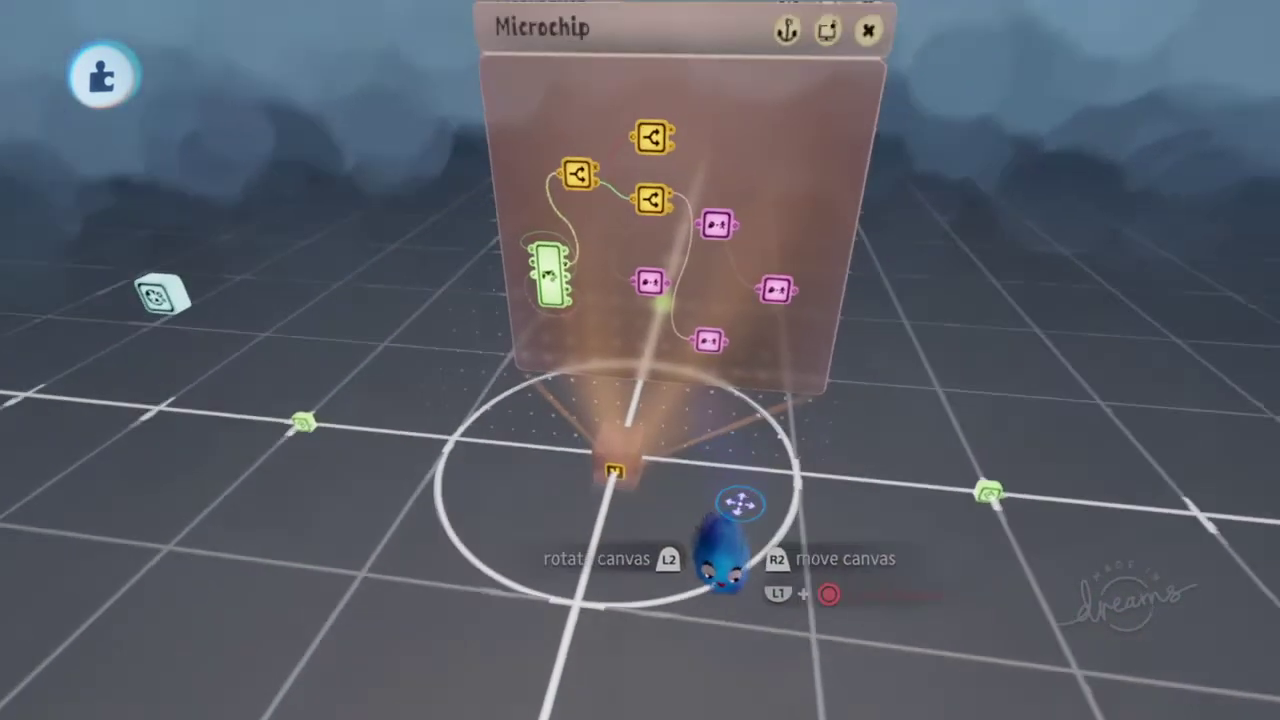
# Run the scene and test driving the cube toward the tags placed around it
pyautogui.press('space')
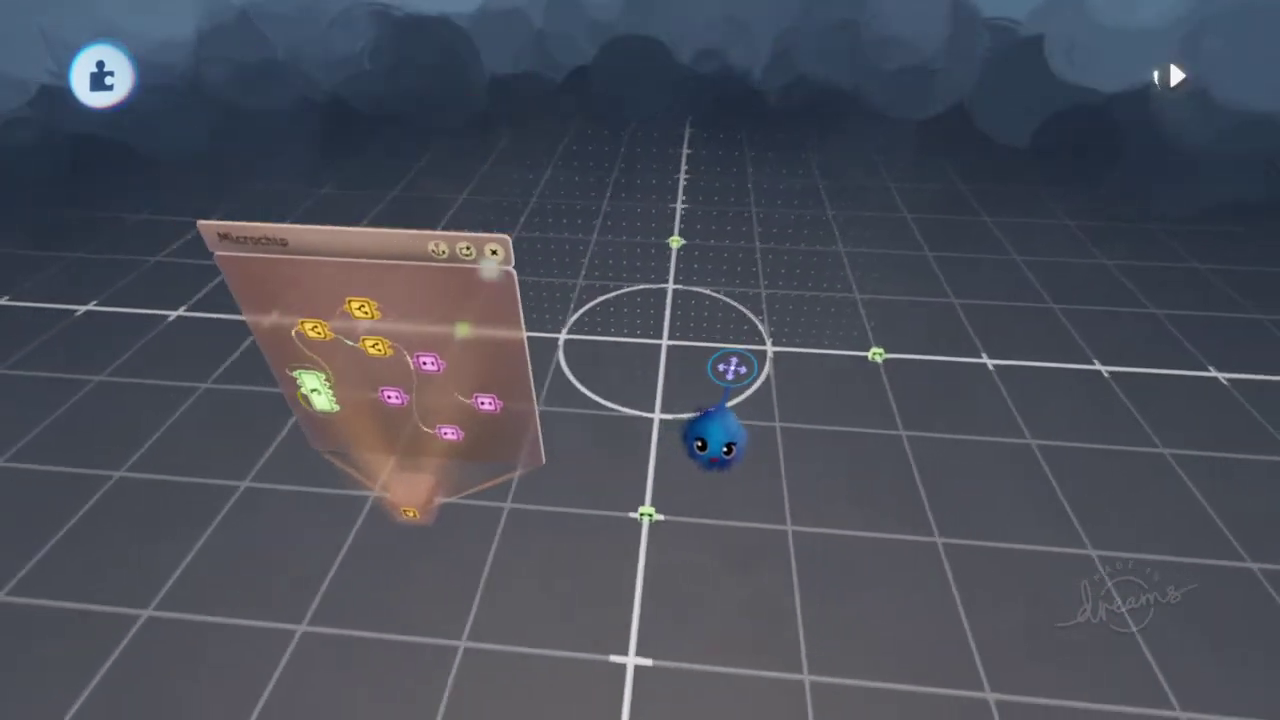
pyautogui.moveTo(733, 352); pyautogui.dragTo(755, 378, button='middle')
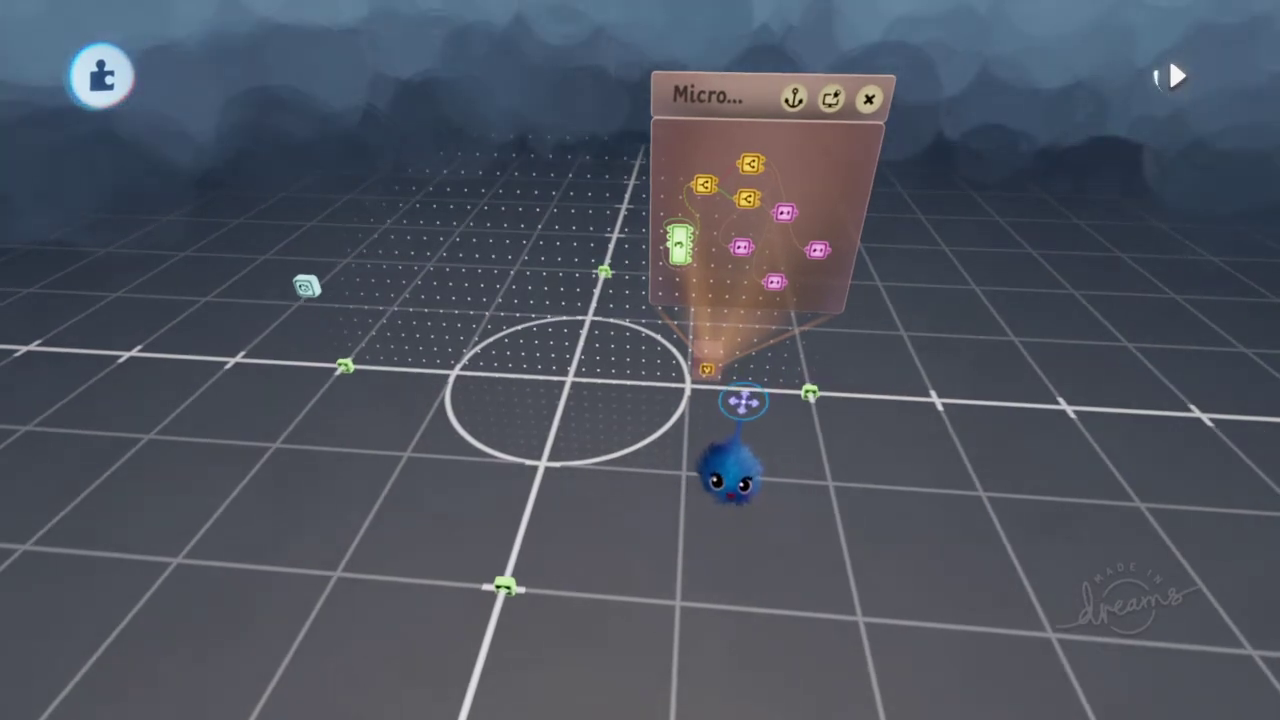
pyautogui.moveTo(743, 398); pyautogui.dragTo(672, 463, button='middle')
# Move the cube's right-hand tag farther out along the grid axis and test the cube's movement with time running
pyautogui.moveTo(671, 463); pyautogui.dragTo(677, 480)
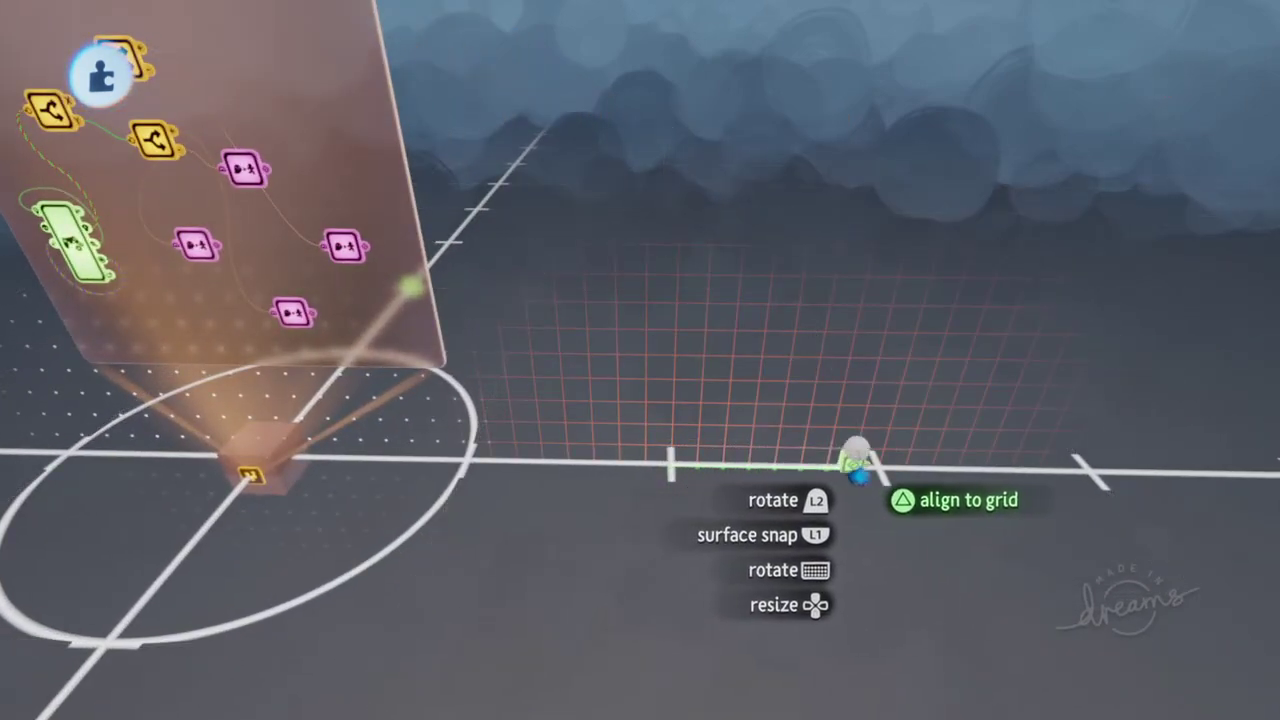
pyautogui.moveTo(1004, 478); pyautogui.dragTo(994, 502)
pyautogui.moveTo(994, 502); pyautogui.dragTo(853, 490, button='middle')
pyautogui.moveTo(878, 428); pyautogui.dragTo(811, 520, button='middle')
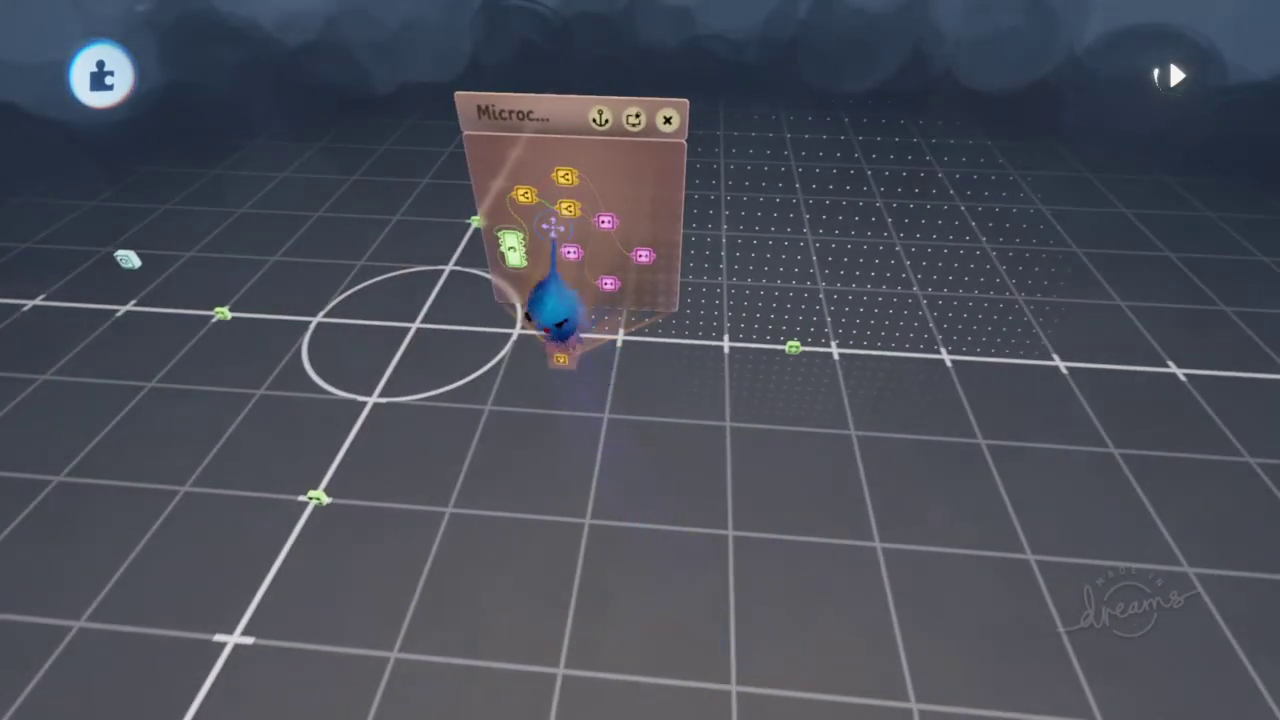
pyautogui.moveTo(650, 410); pyautogui.dragTo(663, 531, button='middle')
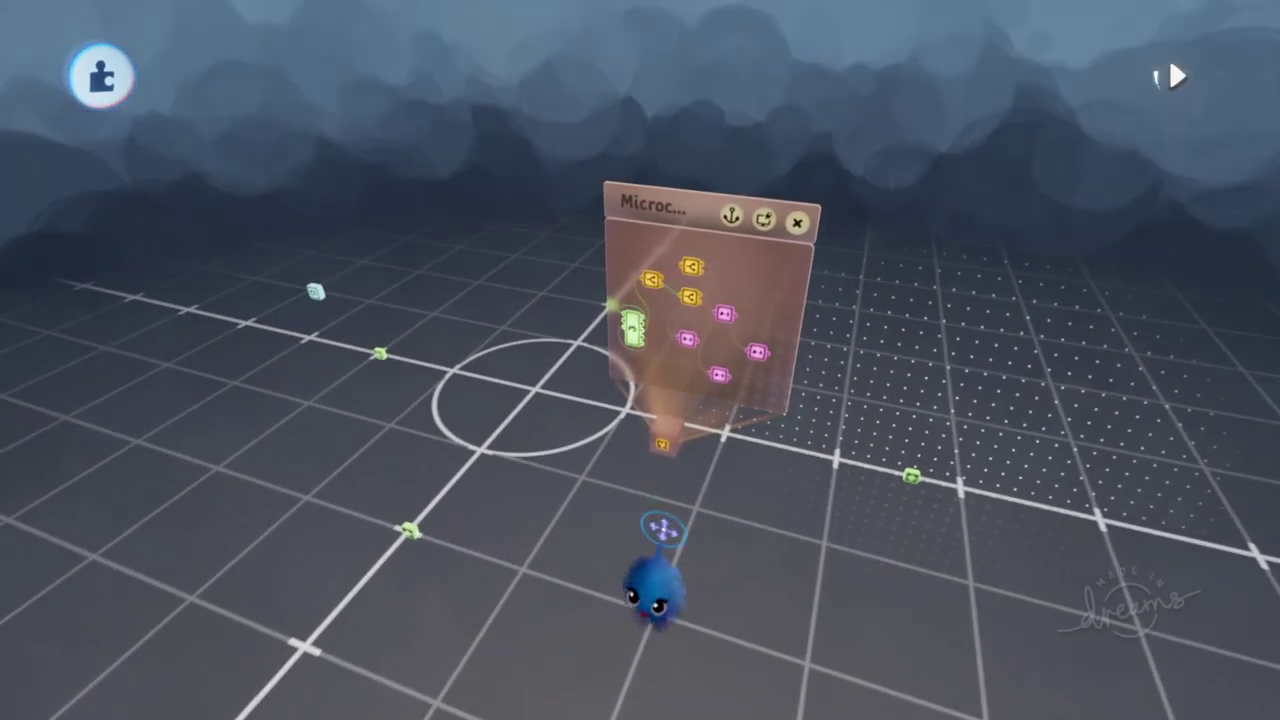